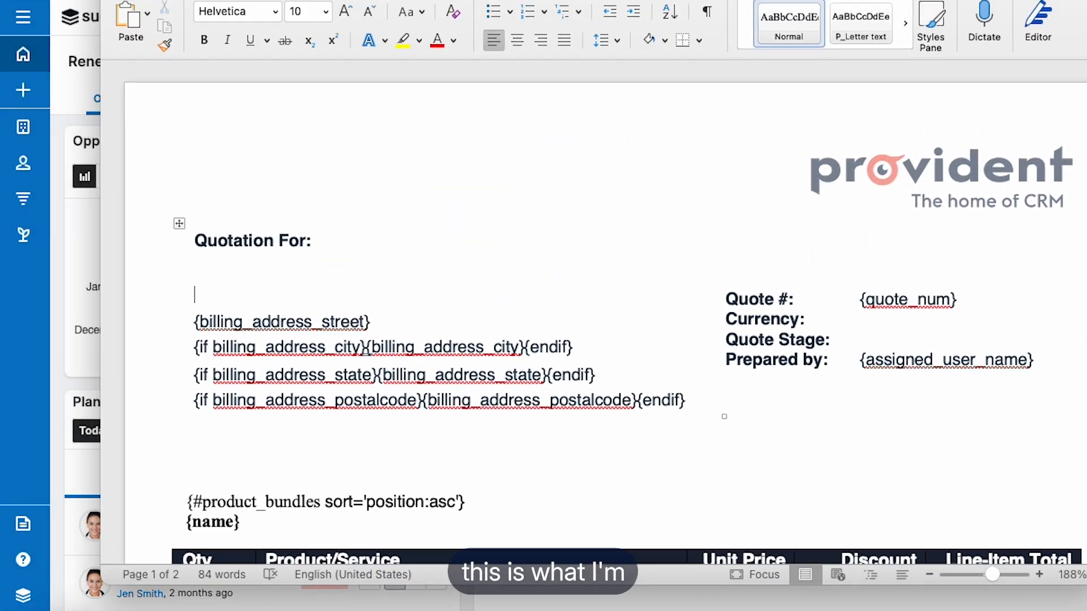
Step: Bring up the GBP NEW TEMPLATE (1) Word document and review its address block, product table, totals and acceptance section
left_click(518, 28)
left_click_drag(517, 28, 509, 22)
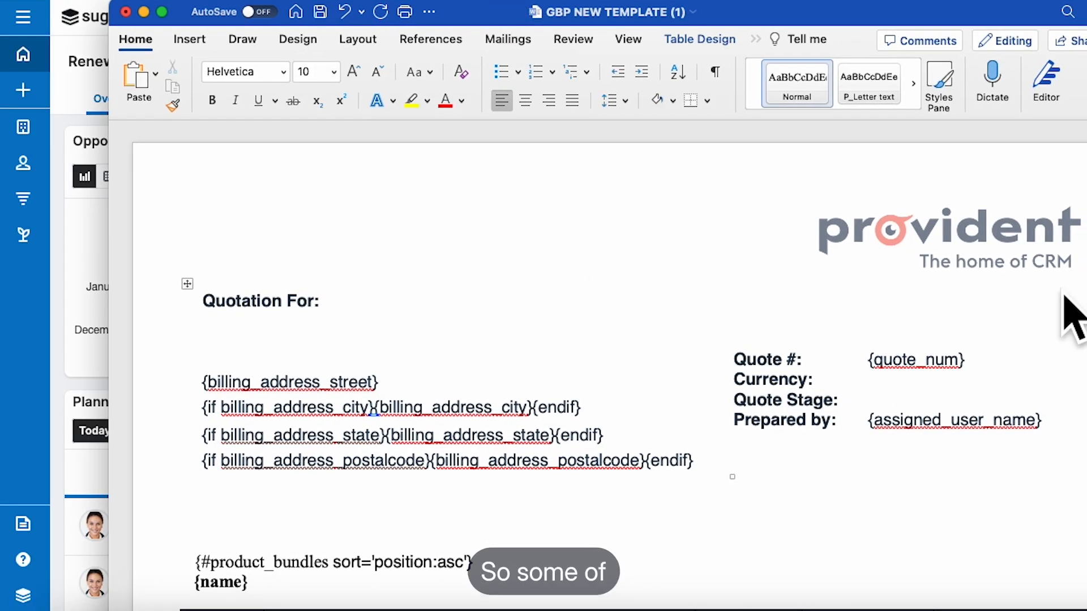
scroll(589, 286, "down", 15)
scroll(588, 285, "up", 5)
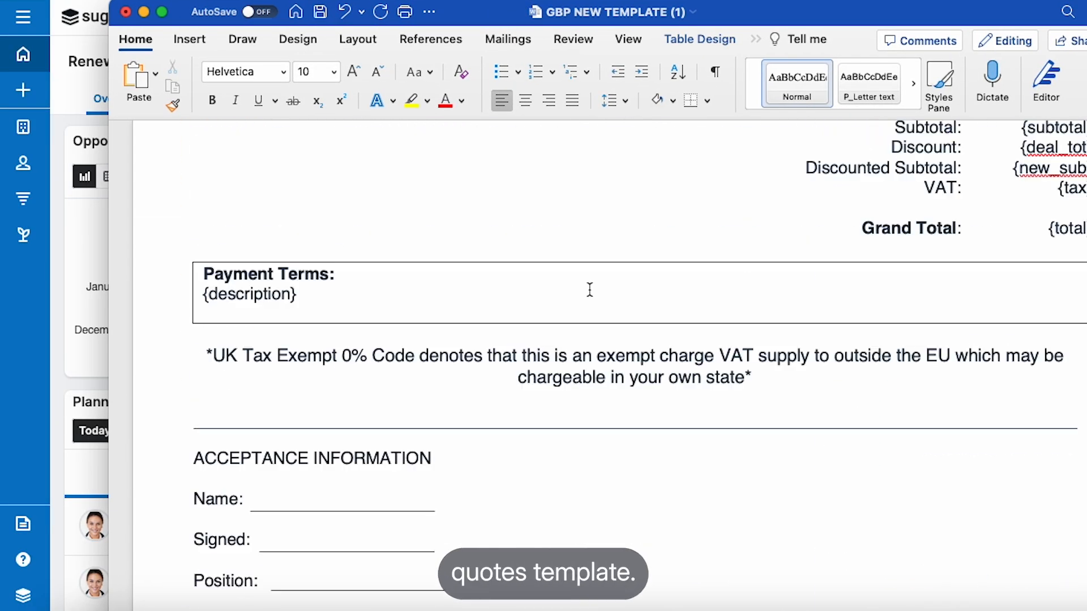
scroll(589, 289, "up", 10)
scroll(589, 289, "down", 4)
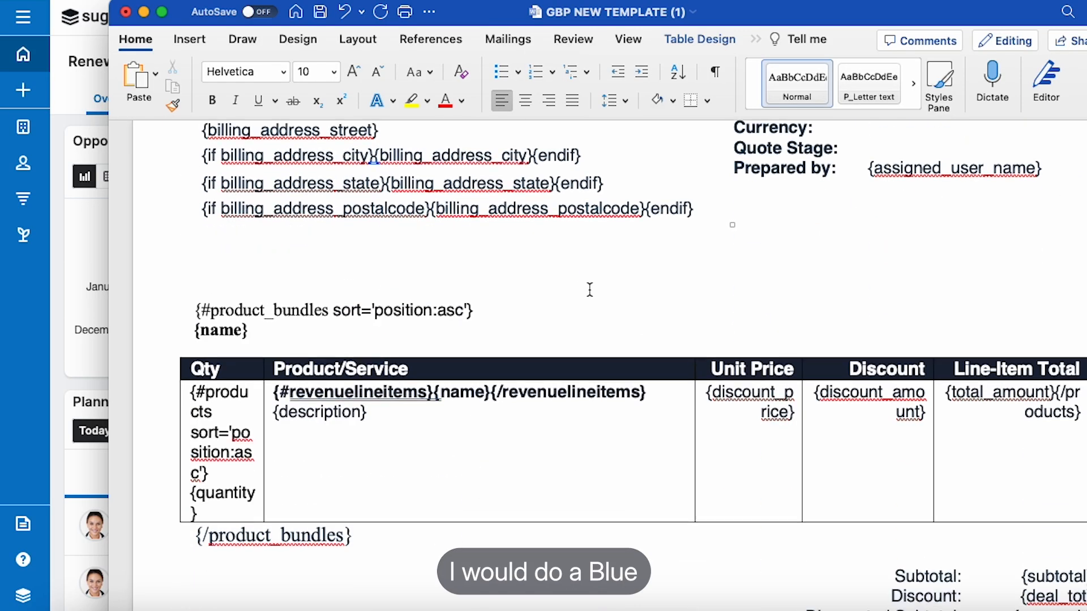
scroll(589, 289, "up", 2)
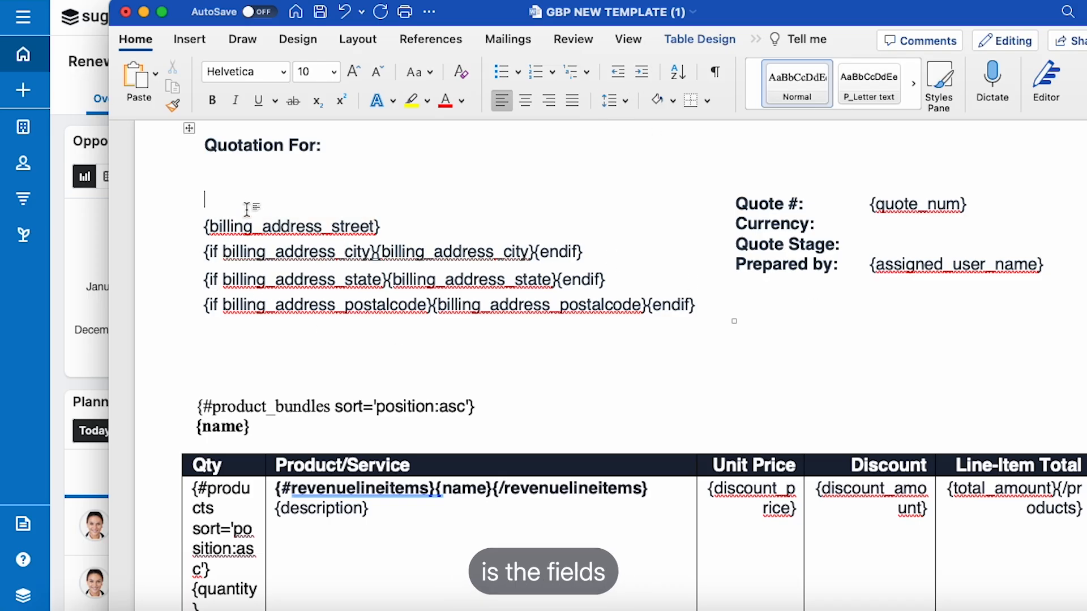
scroll(310, 340, "down", 5)
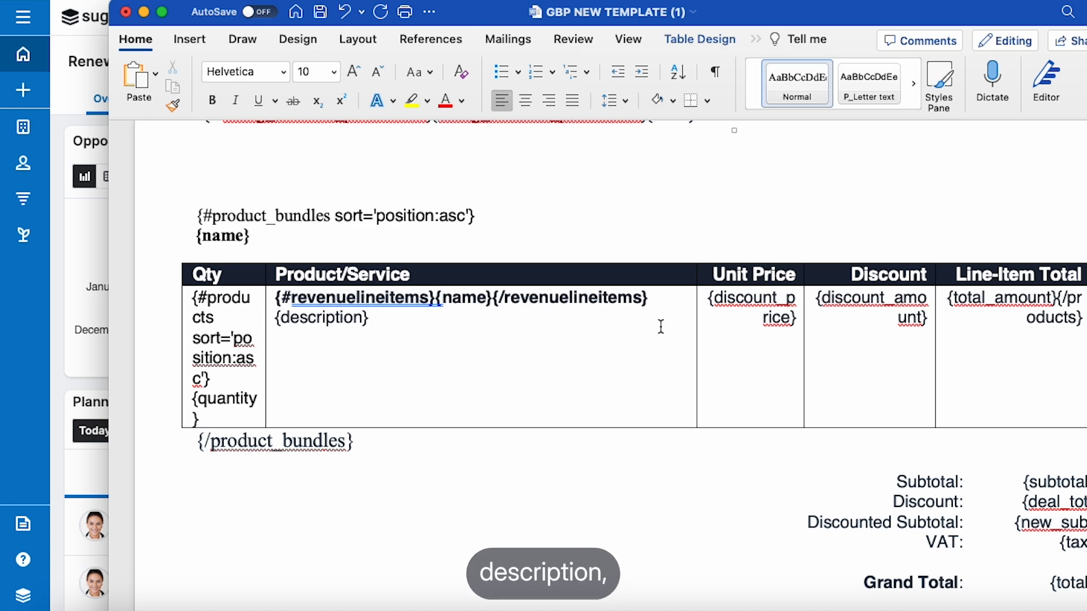
scroll(582, 330, "up", 3)
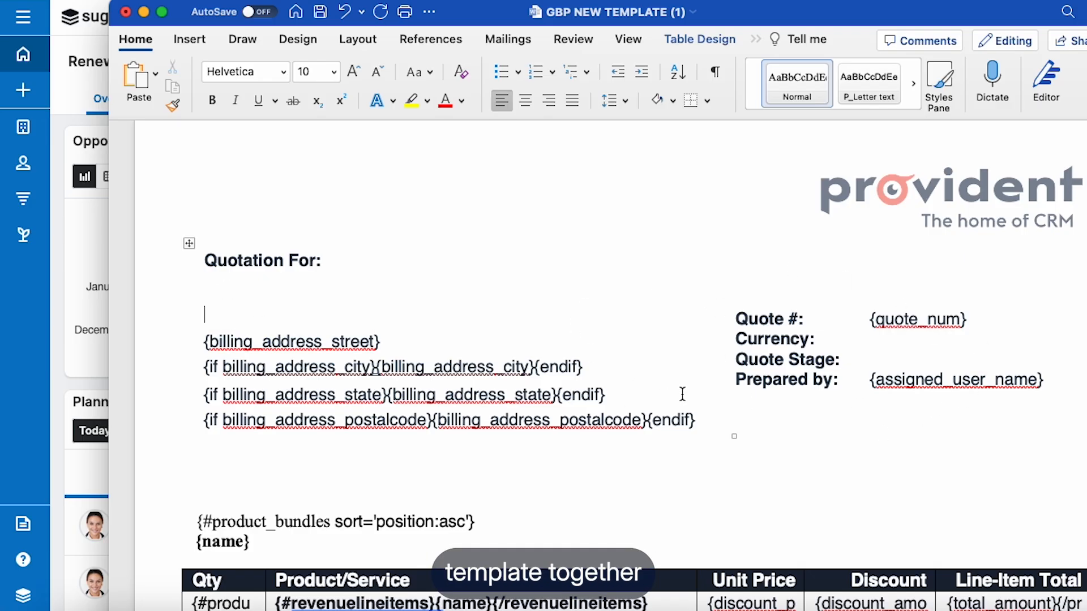
Step: Move the Word document aside and open the Doc Merge assistant for template fields in SugarCRM
left_click_drag(718, 14, 1086, 7)
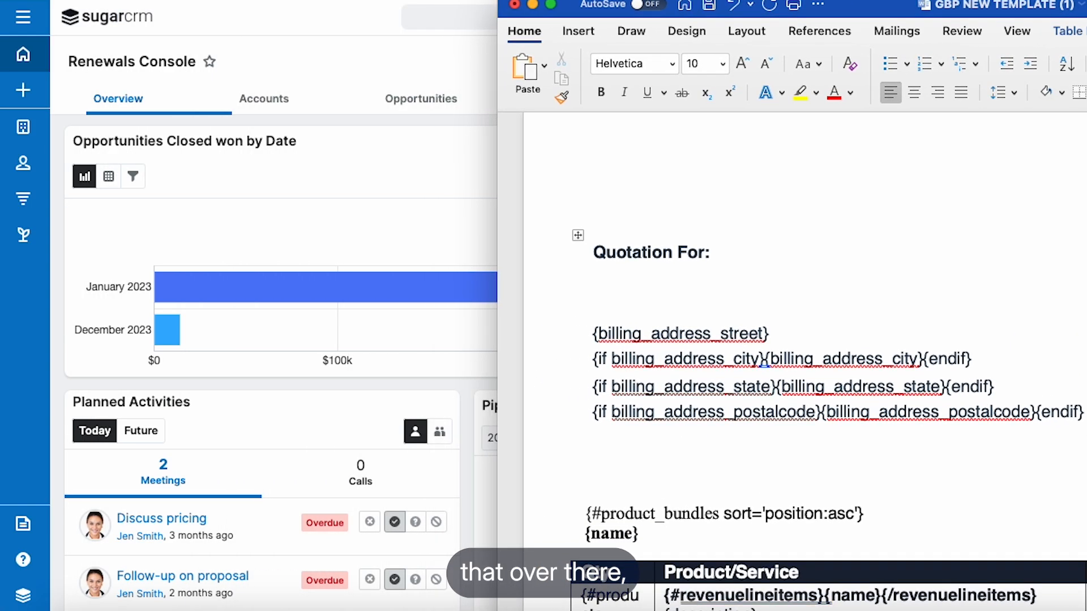
left_click(23, 274)
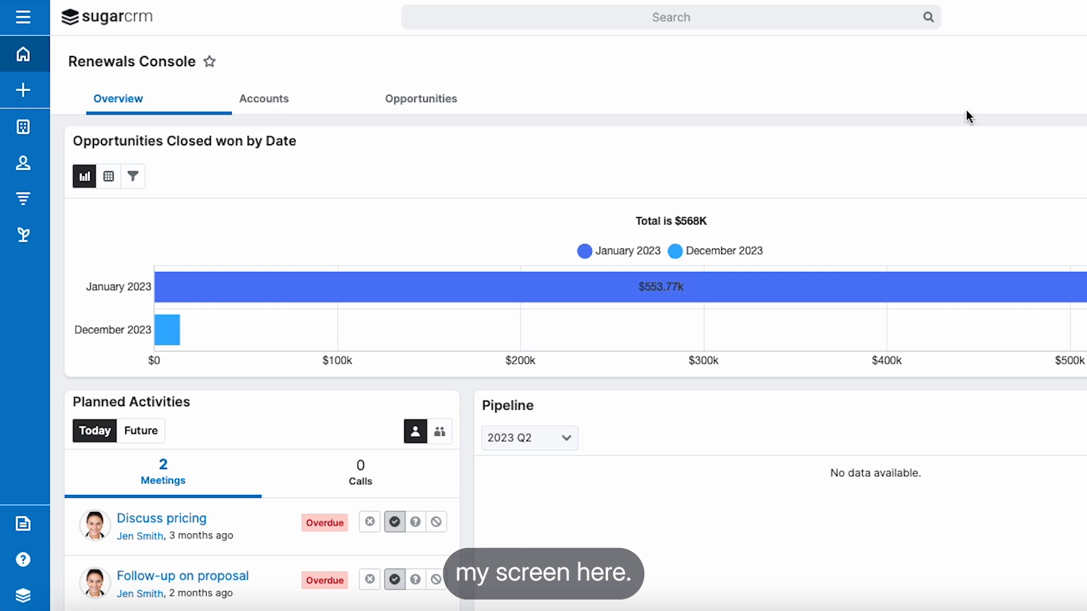
left_click(21, 531)
left_click(21, 525)
left_click(363, 518)
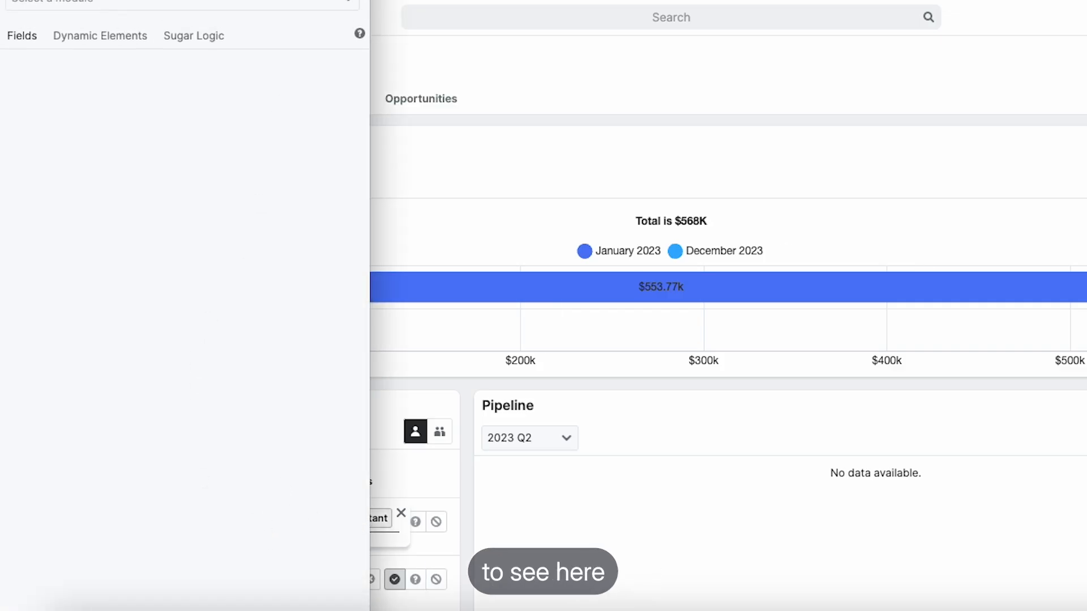
Step: Choose Quotes as the module whose fields the Doc Merge assistant lists
left_click(187, 7)
scroll(170, 161, "down", 10)
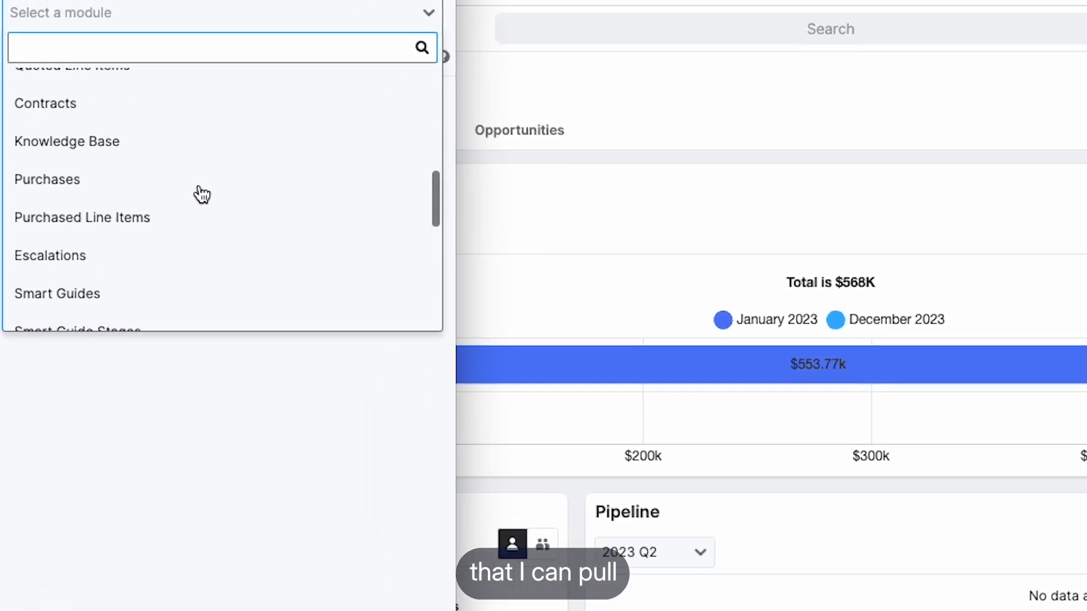
scroll(201, 194, "up", 15)
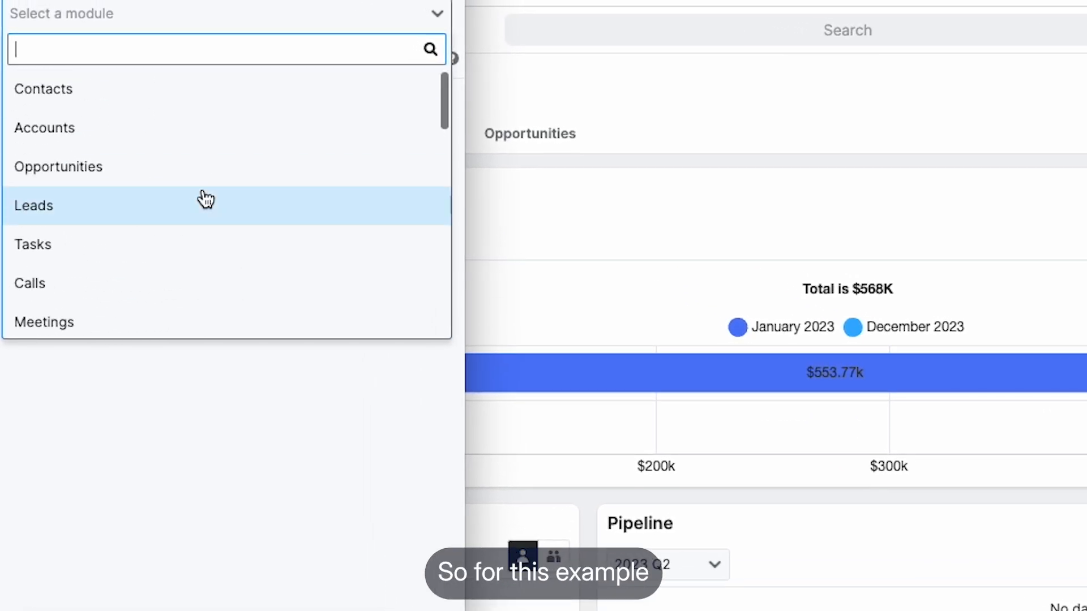
type("quotes")
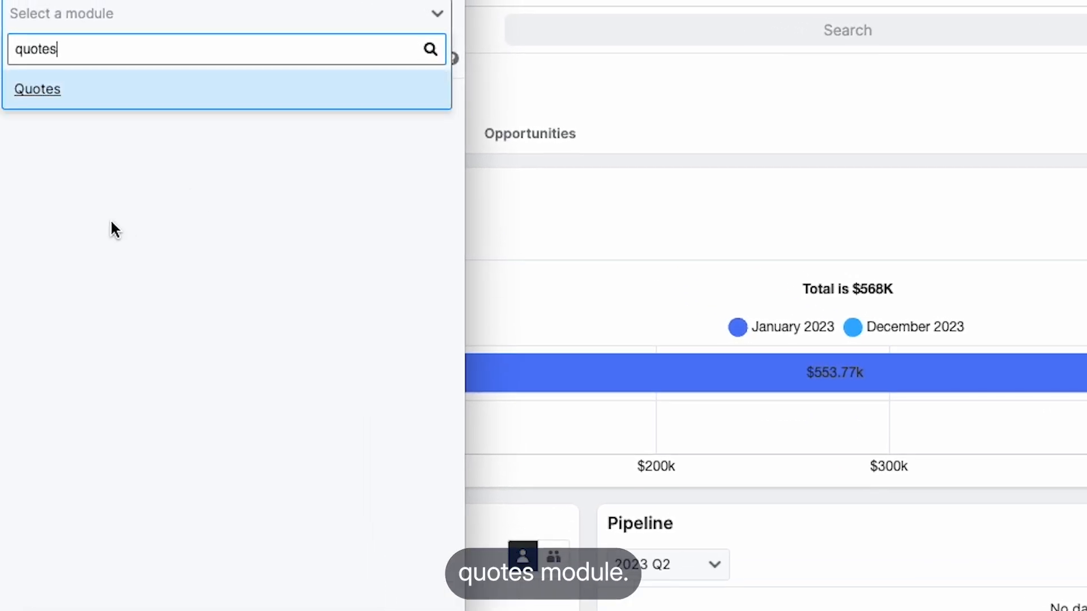
left_click(72, 106)
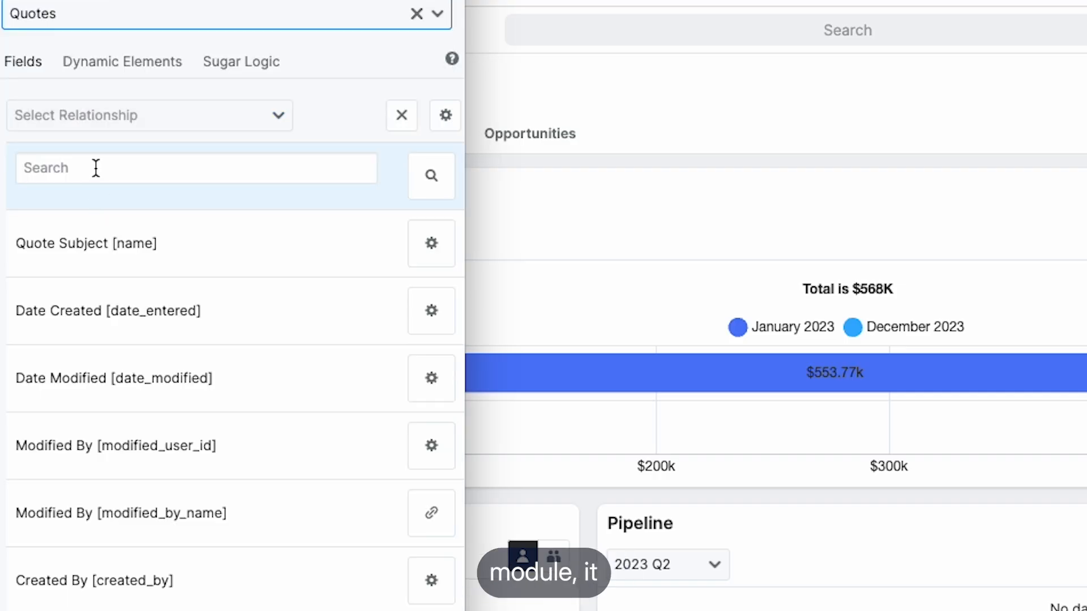
Step: Browse the Quotes fields, search for "billing co" and copy the Billing Contact Name [billing_contact_name] tag
scroll(110, 319, "down", 20)
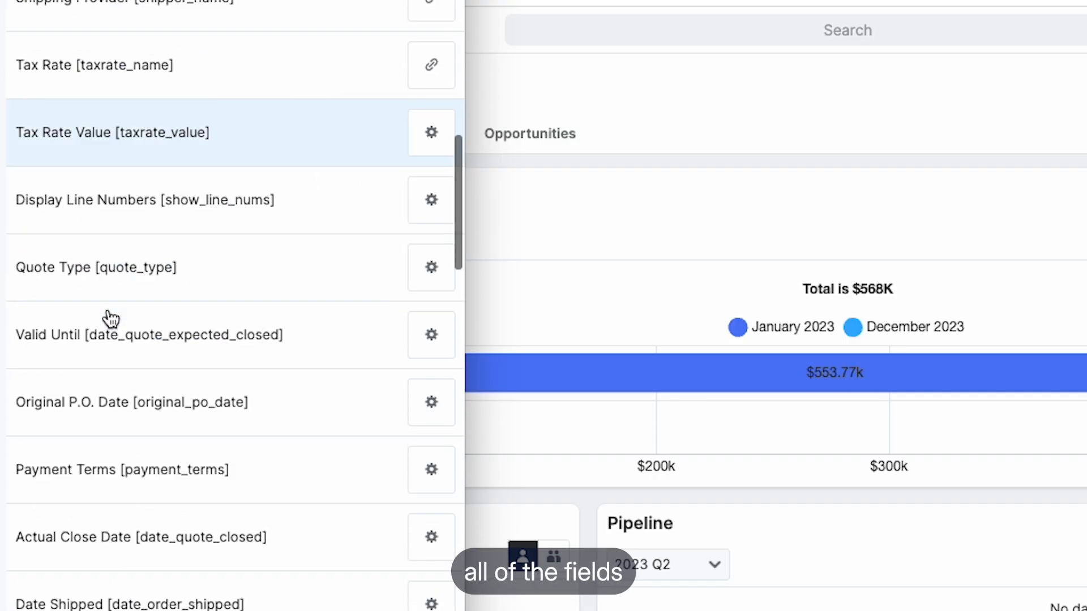
scroll(111, 318, "down", 20)
scroll(110, 318, "up", 12)
scroll(110, 319, "up", 15)
left_click(68, 167)
type("billing")
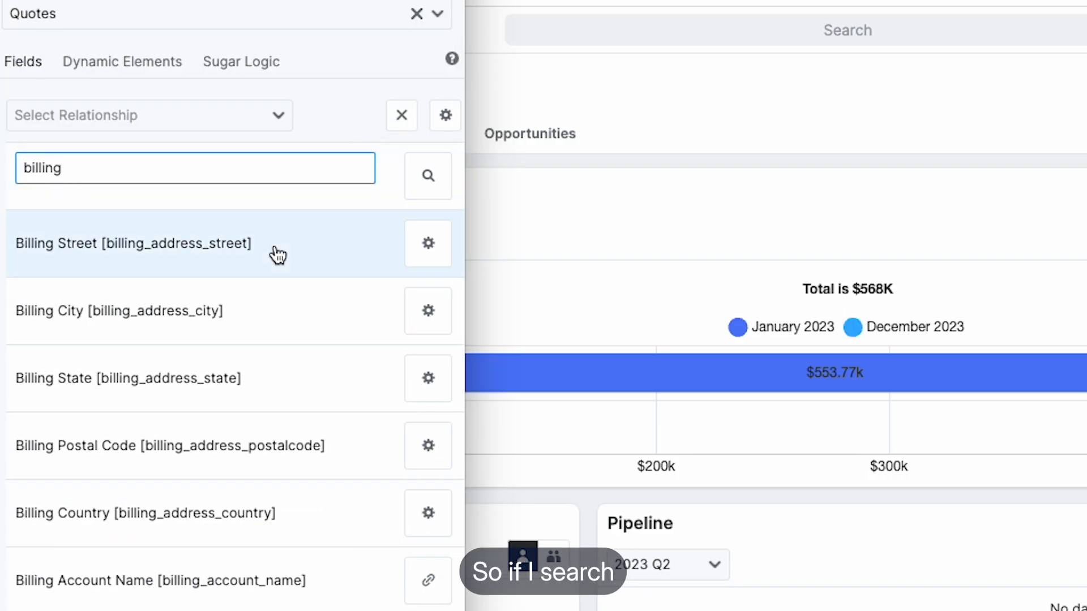
type(" co")
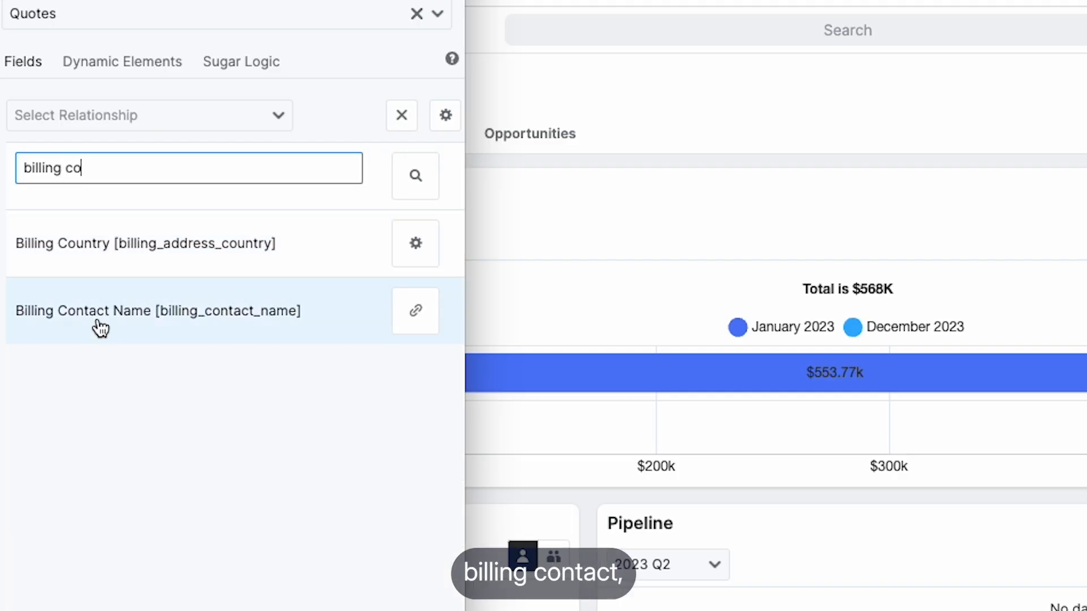
left_click(144, 321)
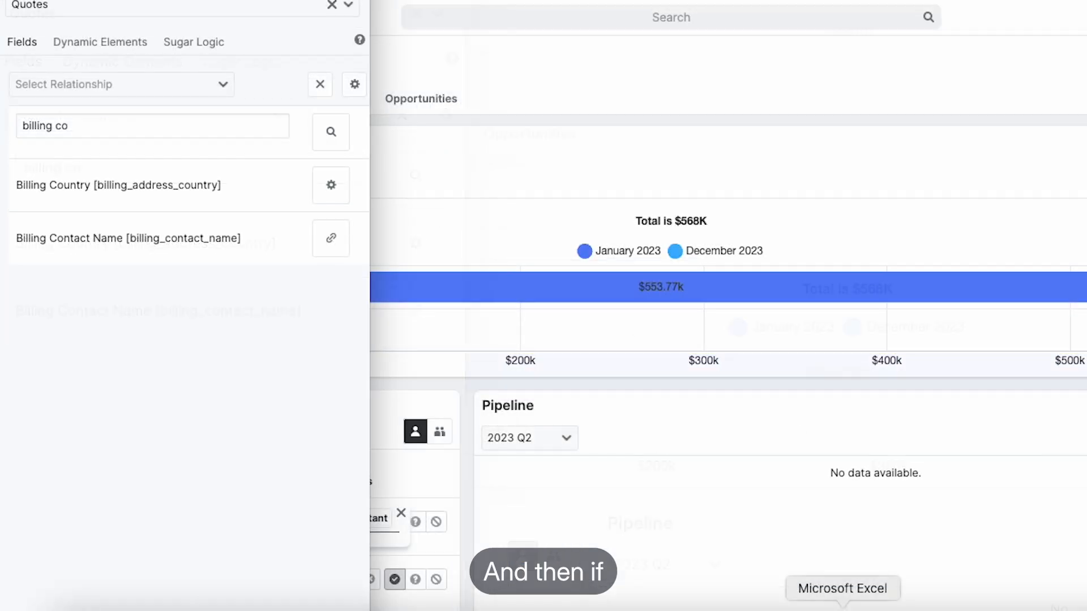
Step: Switch to the Word template and insert the {billing_contact_name} tag directly under "Quotation For:"
left_click(786, 610)
left_click_drag(1086, 13, 770, 1)
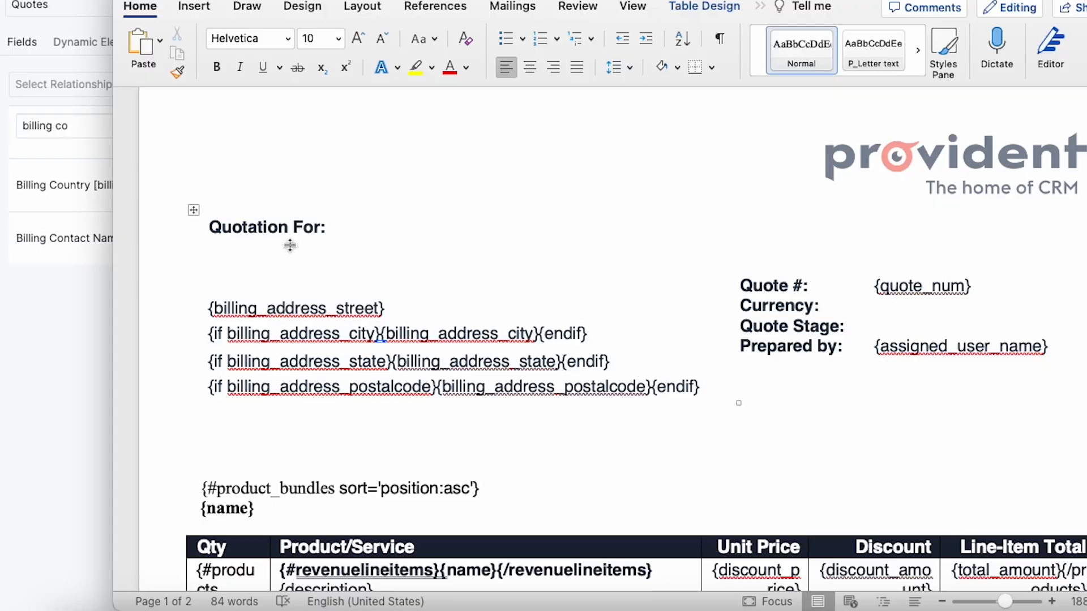
left_click(263, 261)
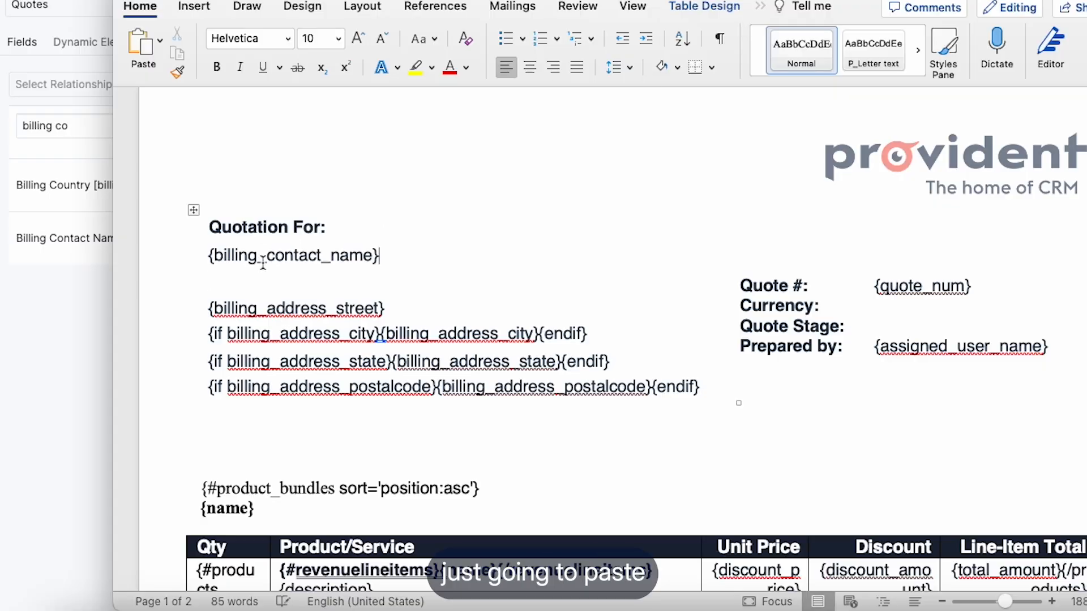
Step: Find "billing acc" in SugarCRM, copy the [billing_account_name] tag and insert it under {billing_contact_name} in the Word template
left_click(75, 320)
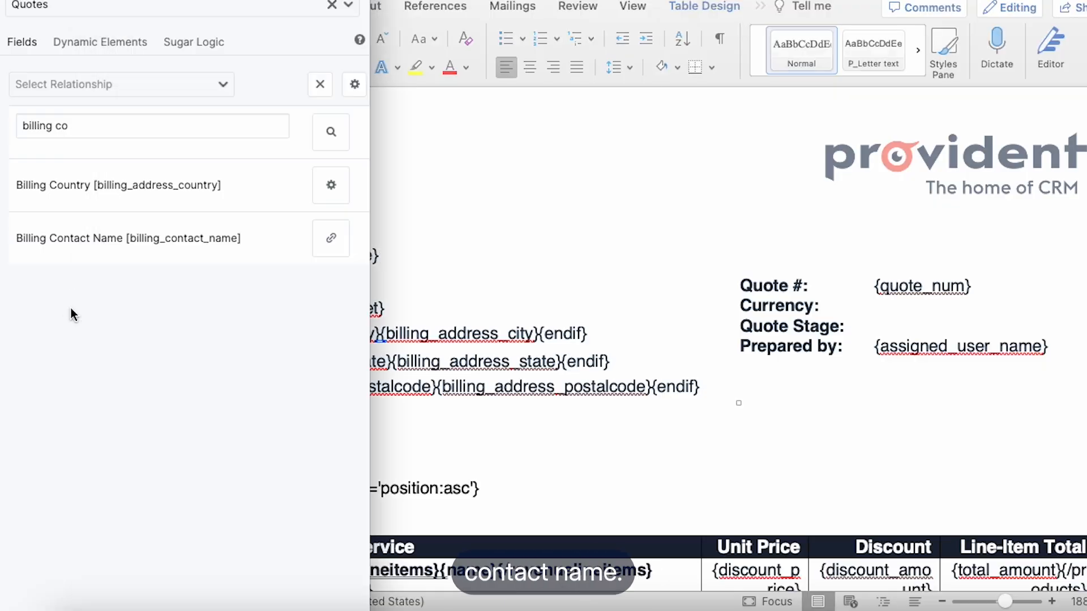
left_click(149, 126)
key("BackSpace")
key("BackSpace")
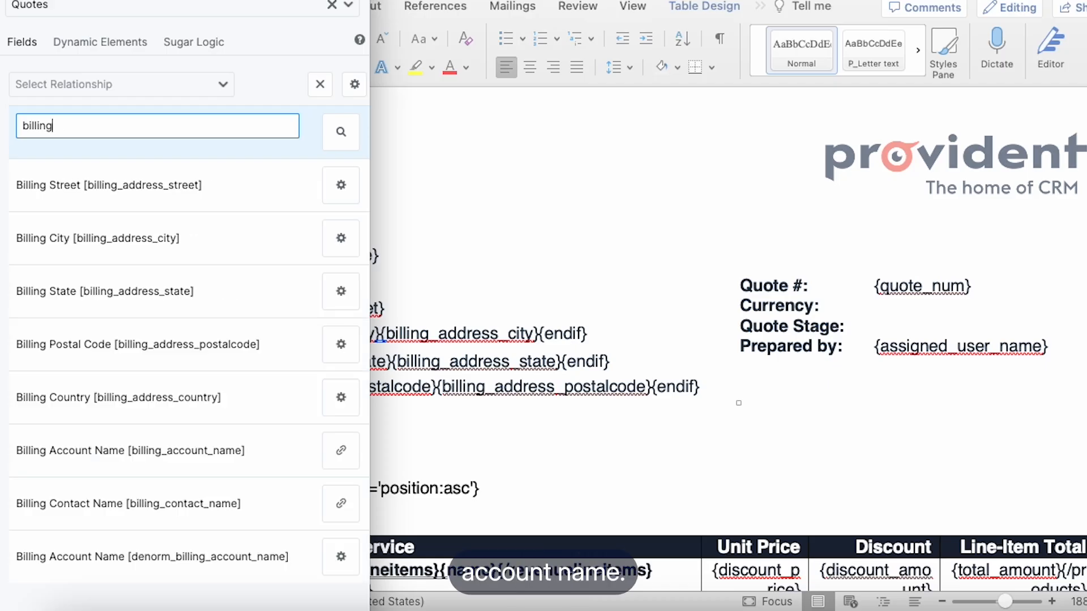
type("acc")
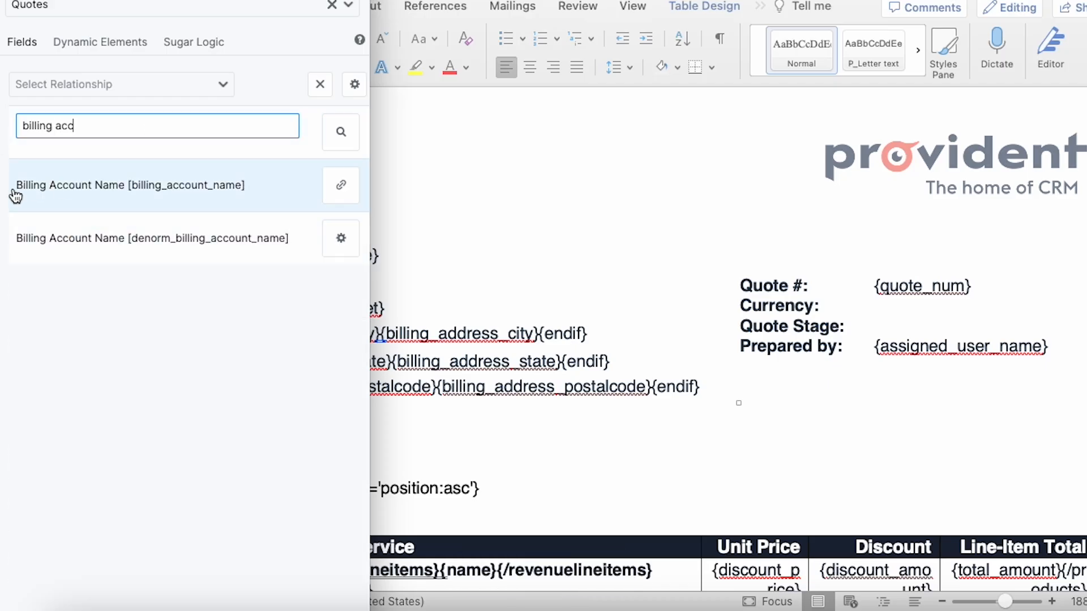
left_click(159, 196)
left_click(594, 262)
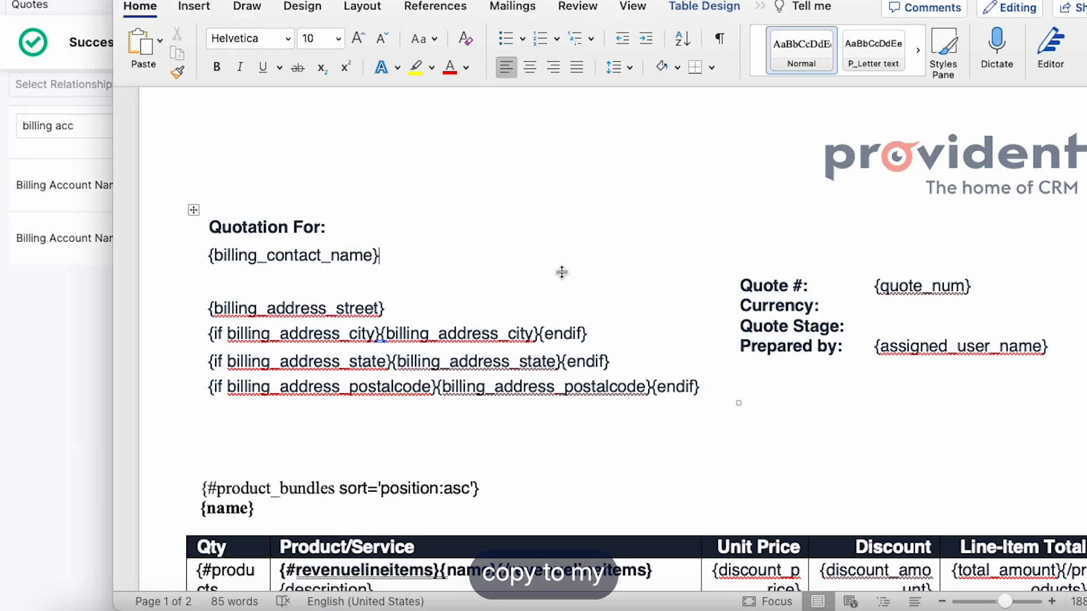
left_click(303, 284)
type("{billing_account_name}")
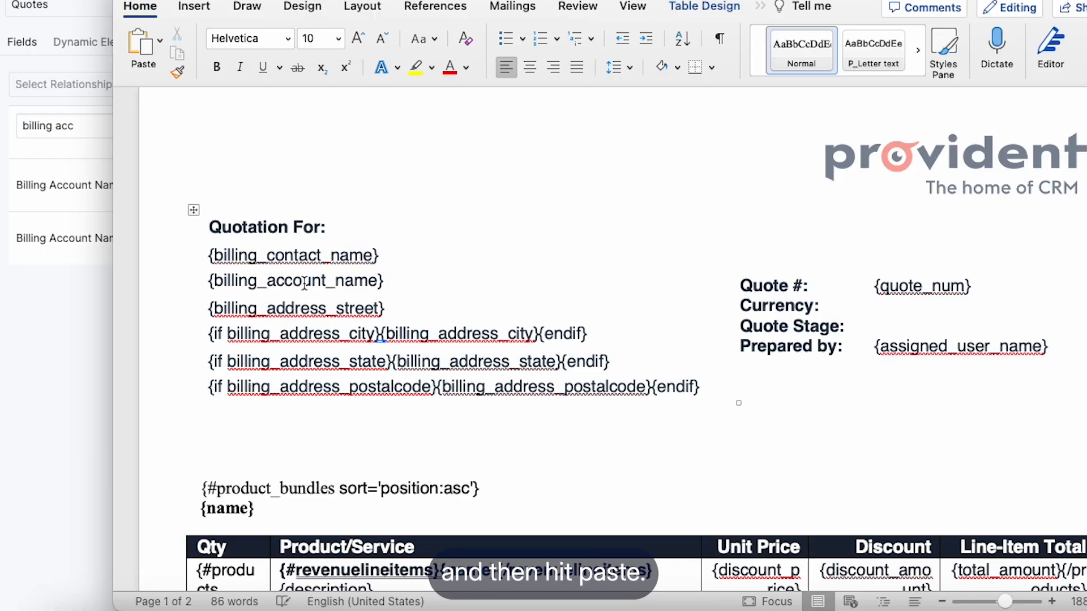
Step: Find "curr" in SugarCRM's Quotes fields, copy the Currency Rate tag and insert {base_rate} beside "Currency:" in the Word template
left_click(68, 379)
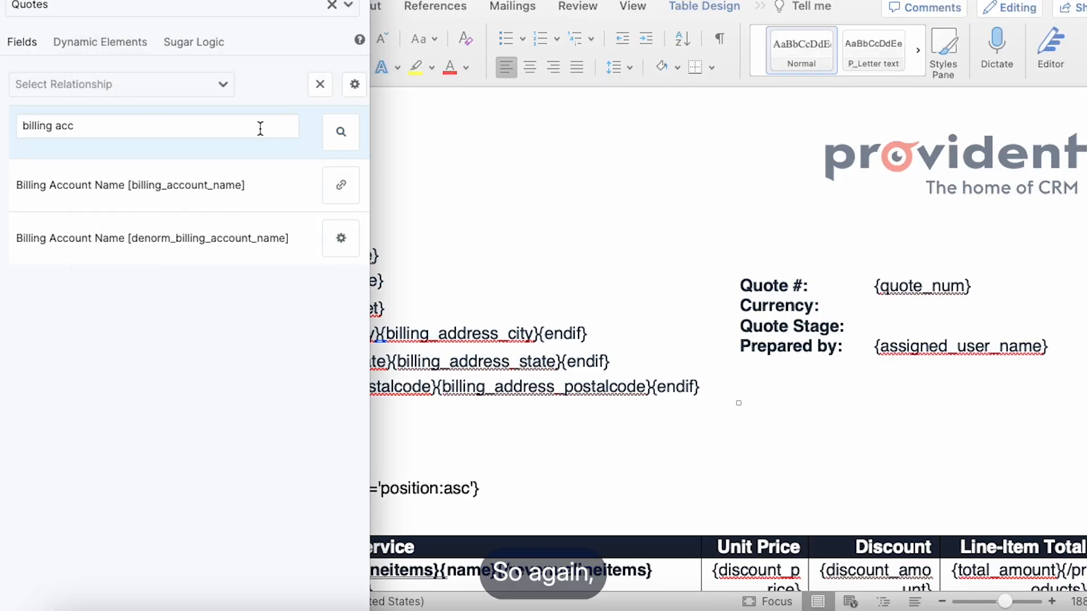
triple_click(292, 123)
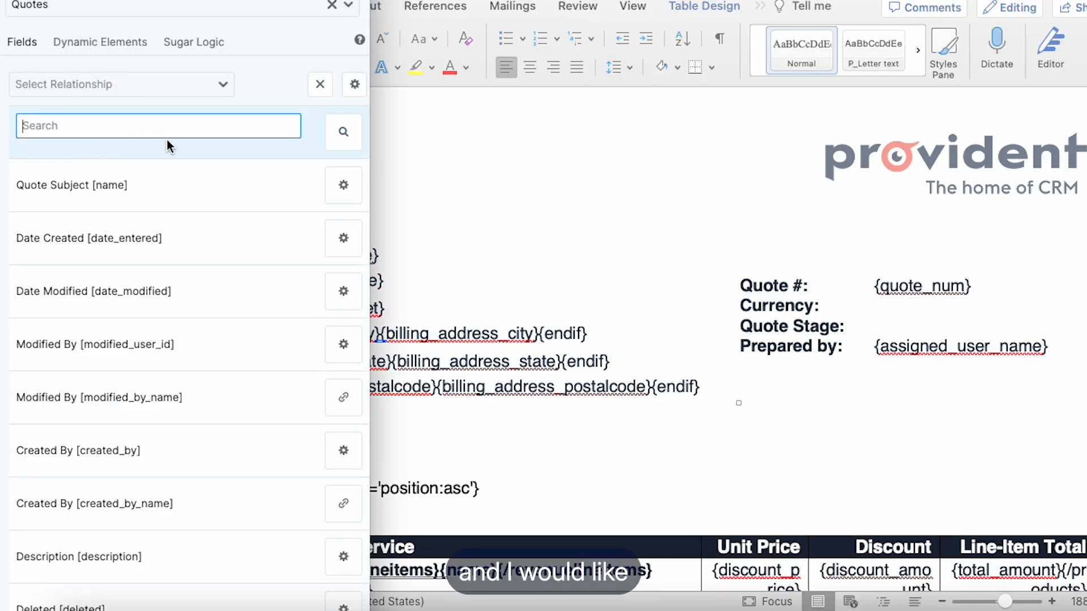
type("curr")
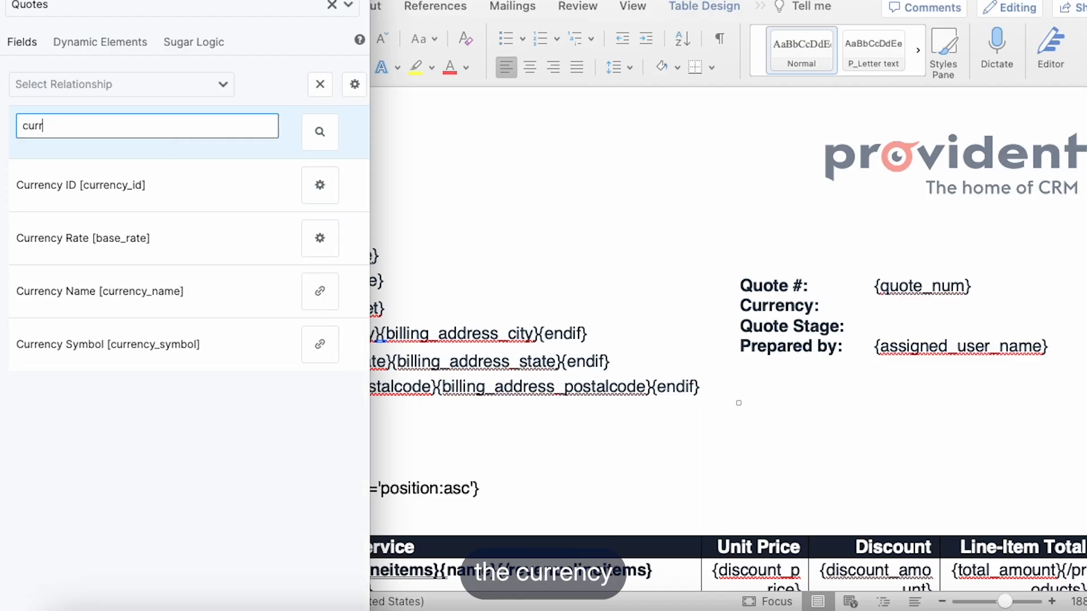
left_click(56, 249)
left_click(501, 242)
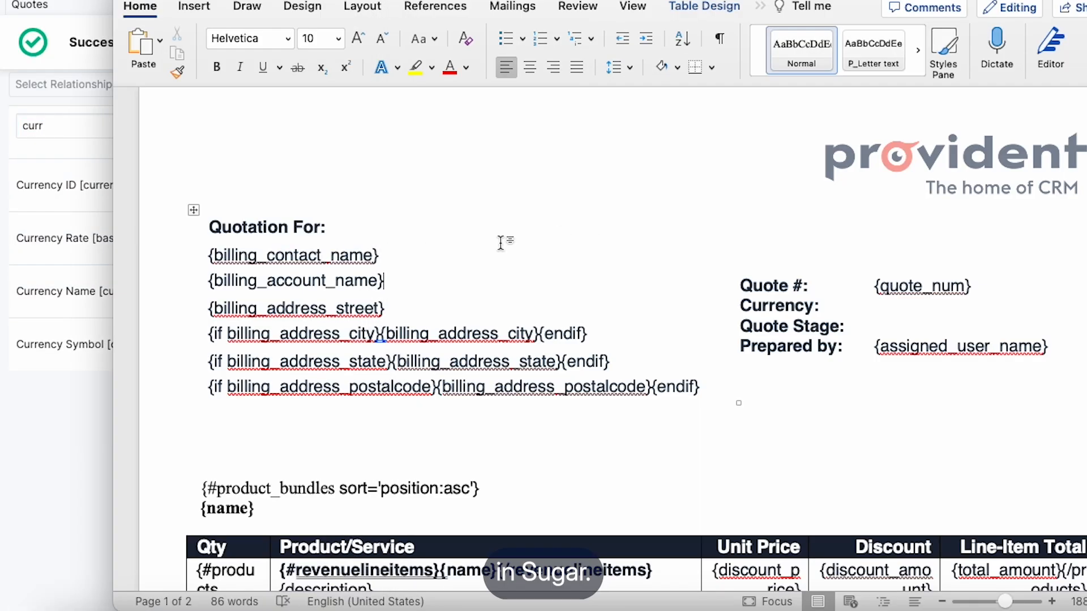
left_click(887, 308)
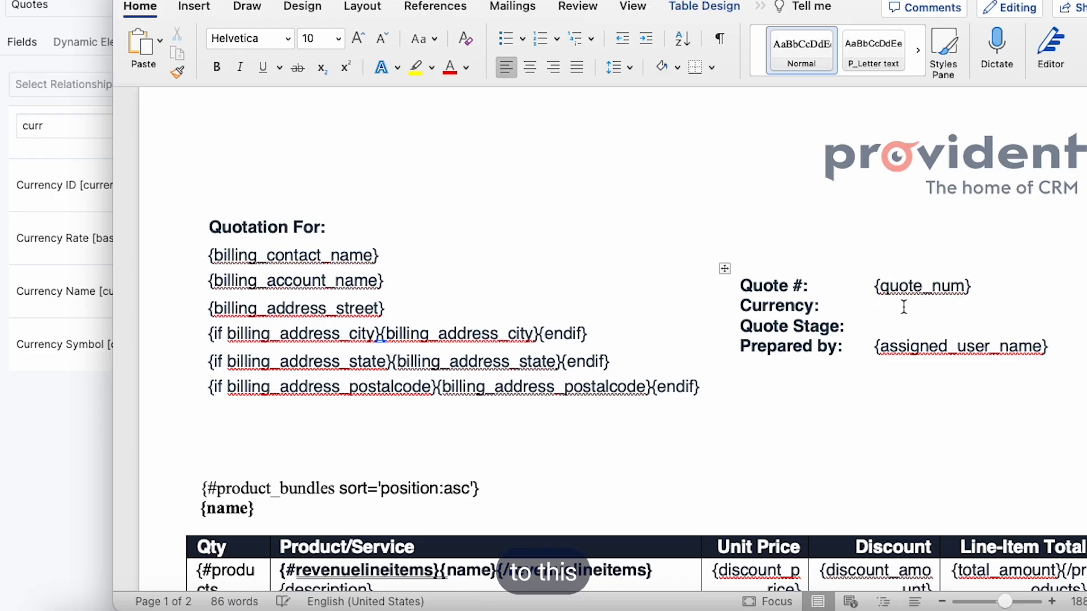
type("{base_rate}")
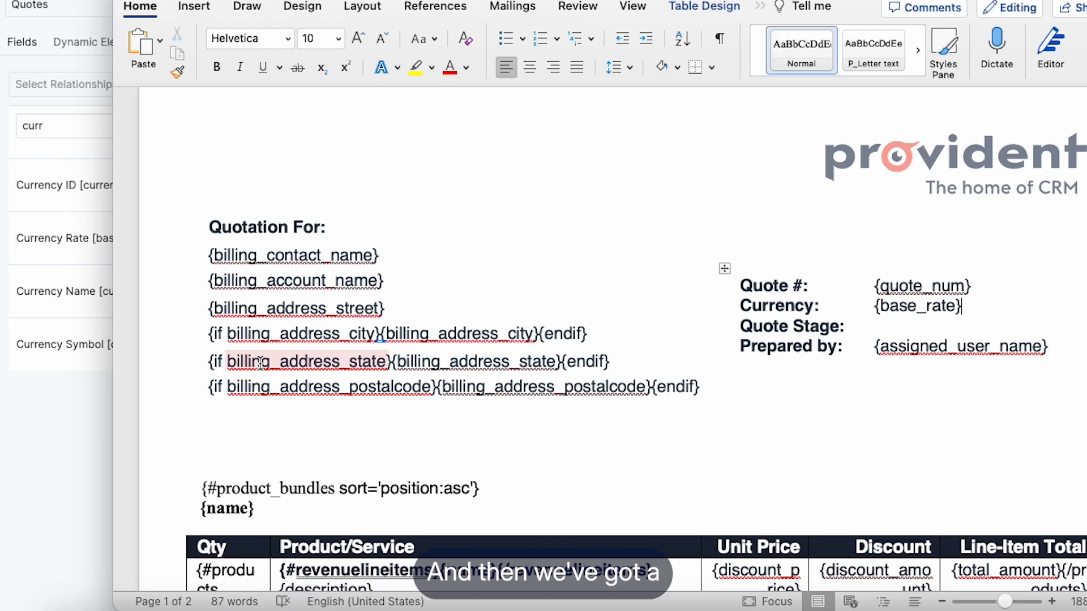
Step: Find "quote" in SugarCRM's Quotes fields, copy the Quote Stage tag and insert {quote_stage} beside "Quote Stage:" in the Word template
left_click(97, 418)
left_click_drag(84, 131, 2, 129)
key("BackSpace")
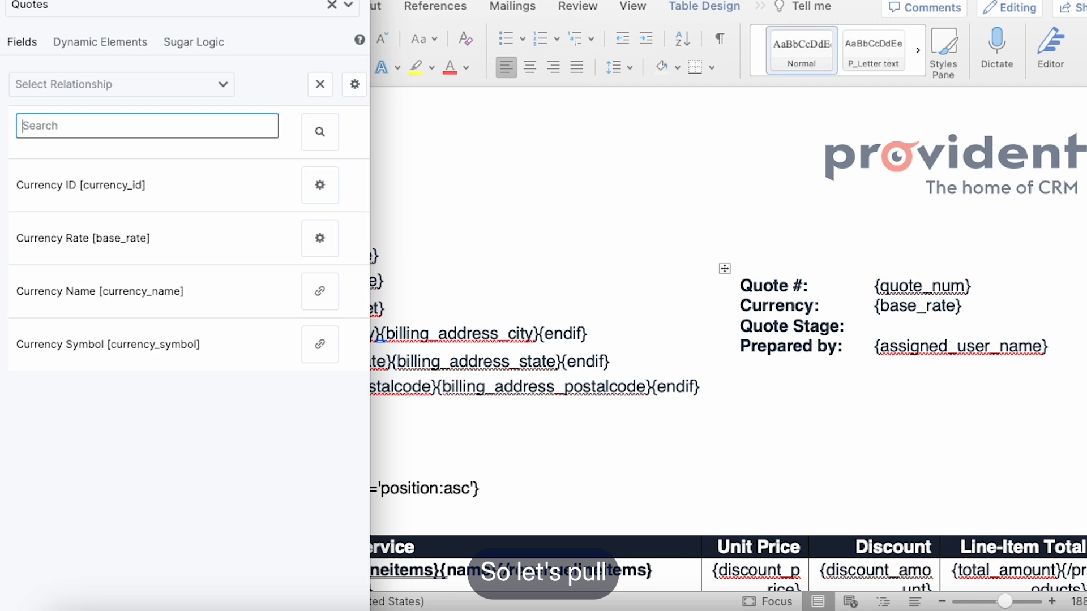
type("quote")
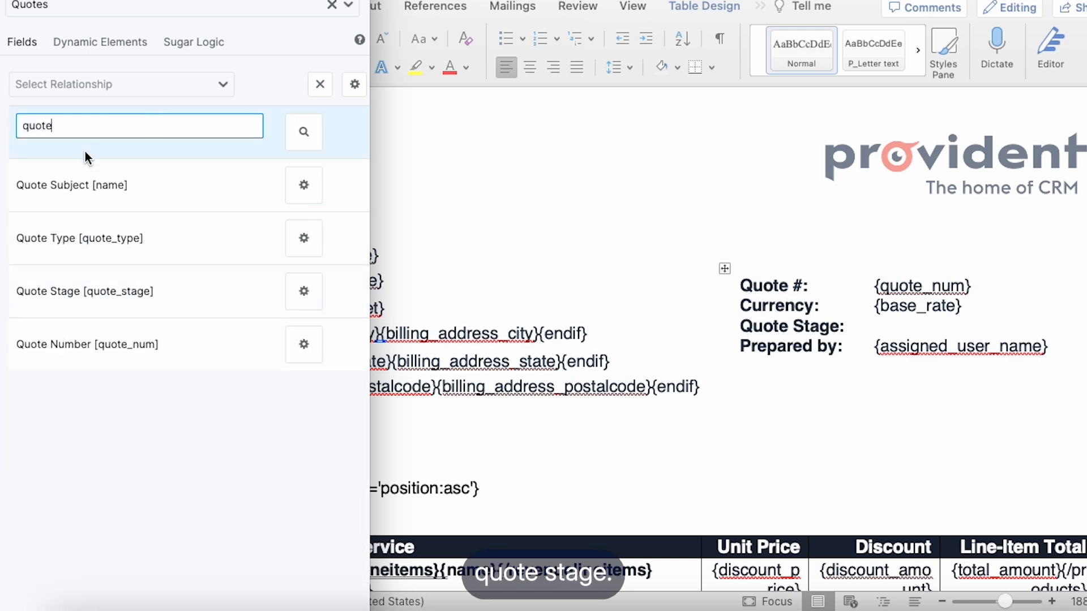
left_click(181, 300)
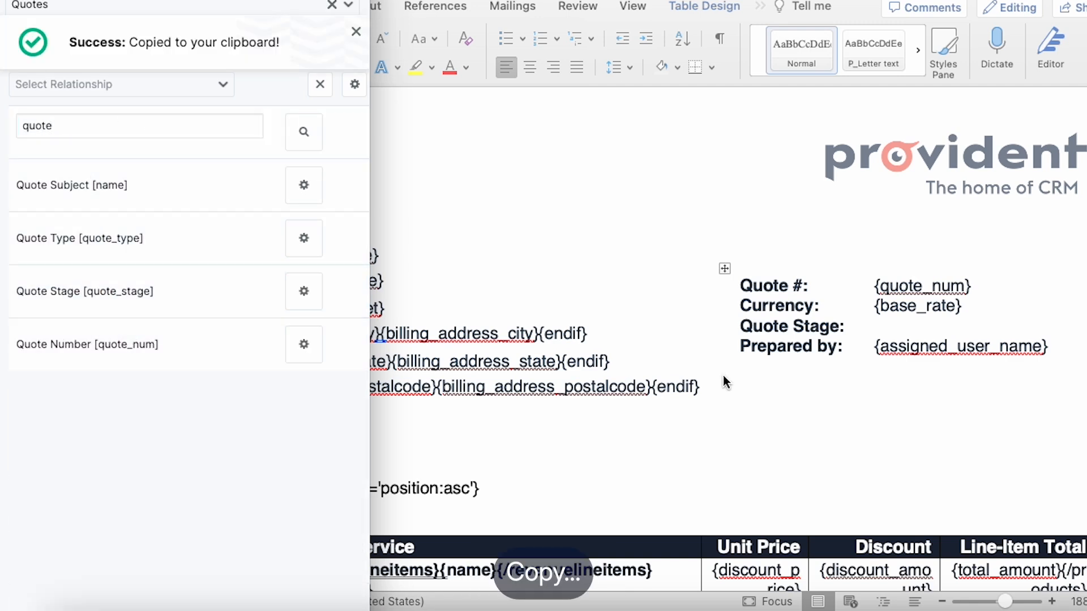
left_click(962, 306)
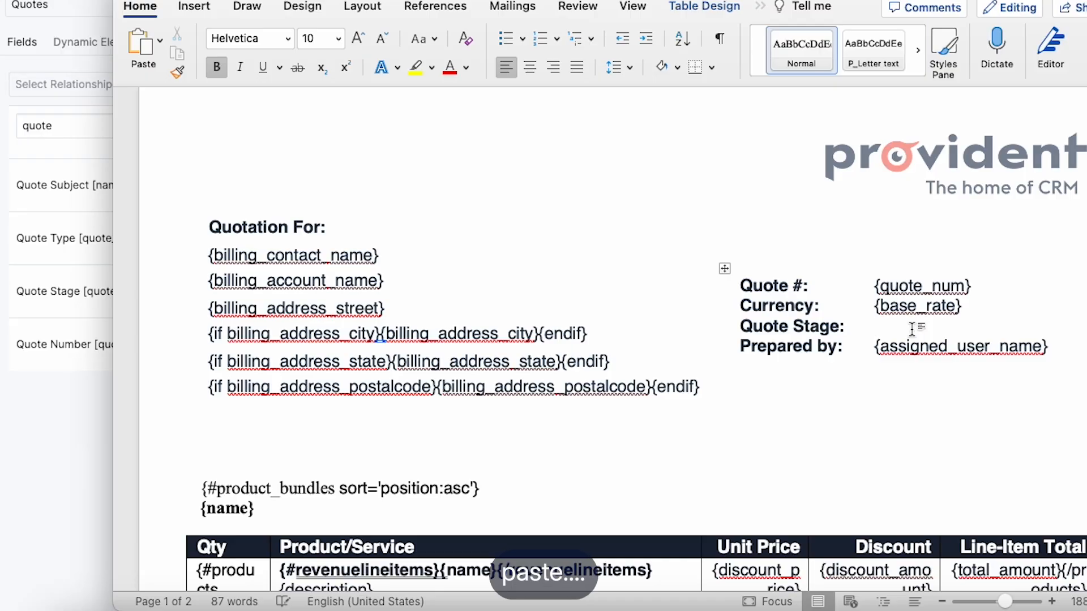
scroll(335, 347, "down", 15)
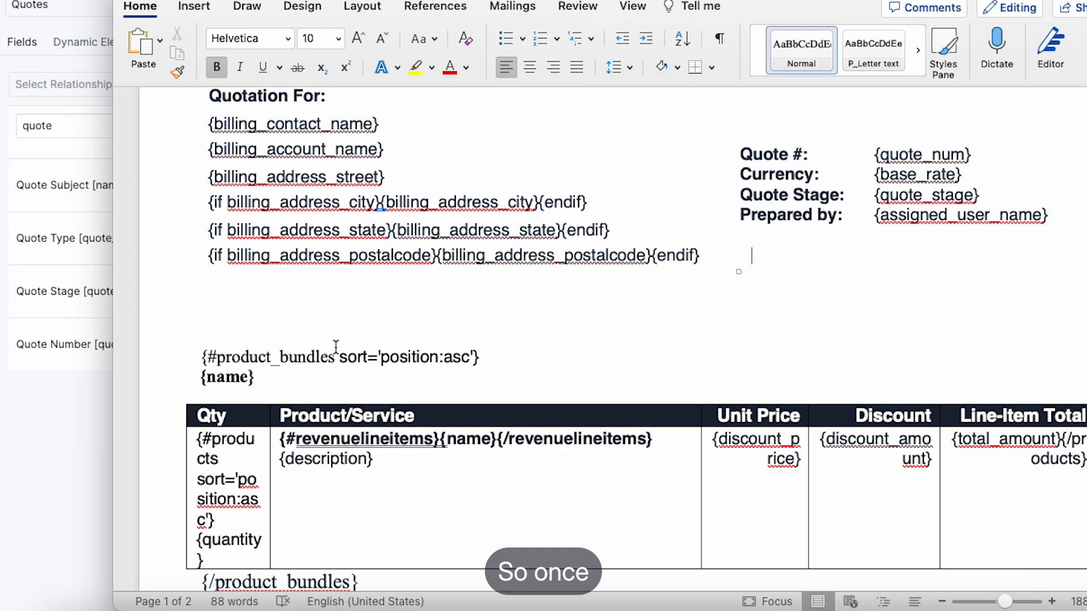
Step: Review the Word quote template from the billing tags through the product table to the acceptance section
scroll(336, 347, "down", 15)
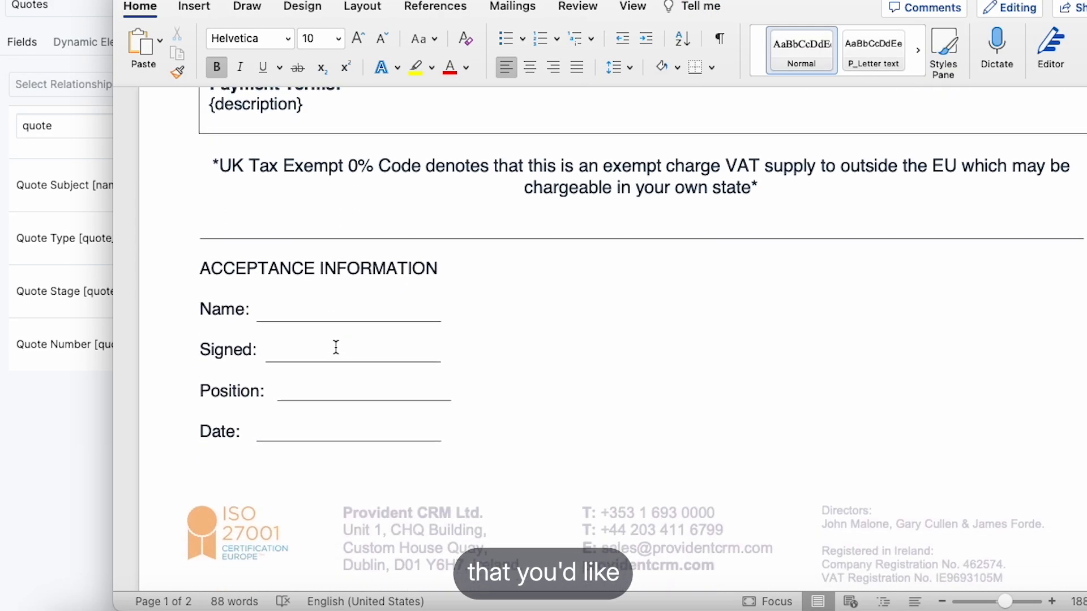
scroll(336, 349, "up", 20)
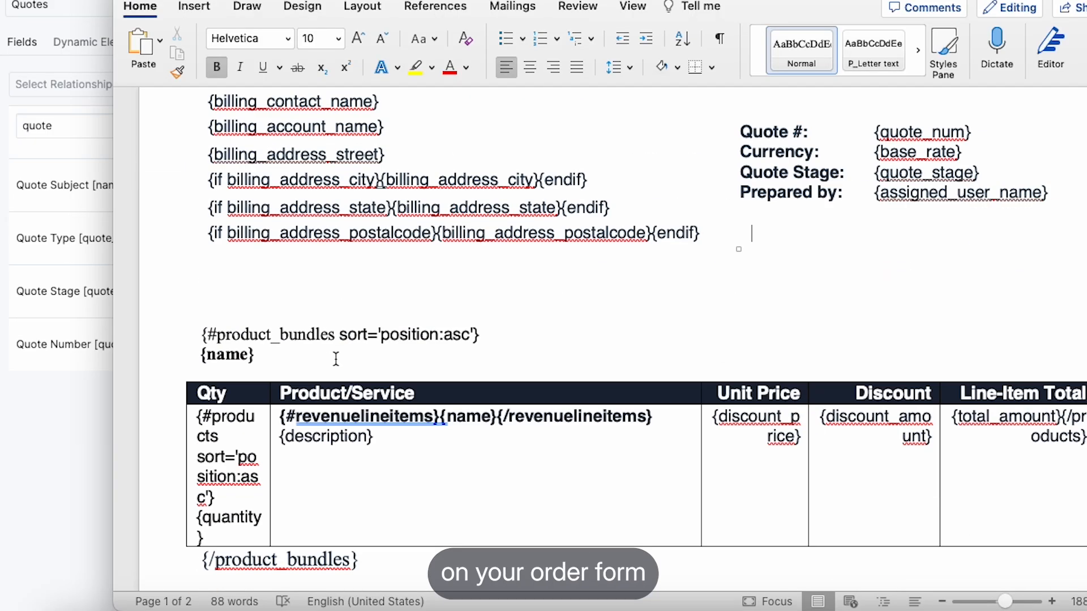
scroll(335, 358, "down", 3)
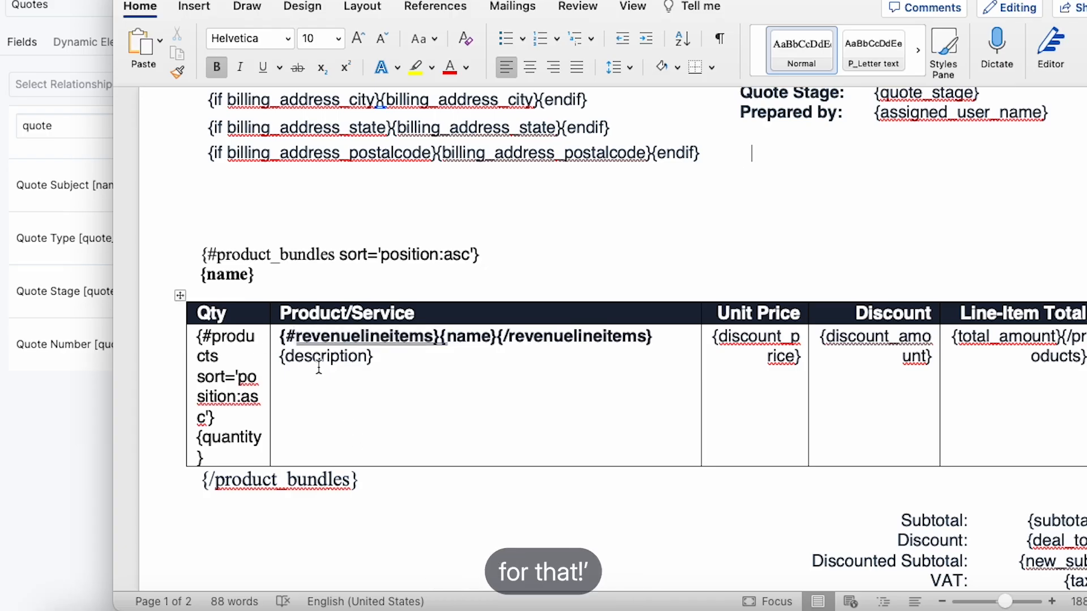
scroll(318, 367, "up", 6)
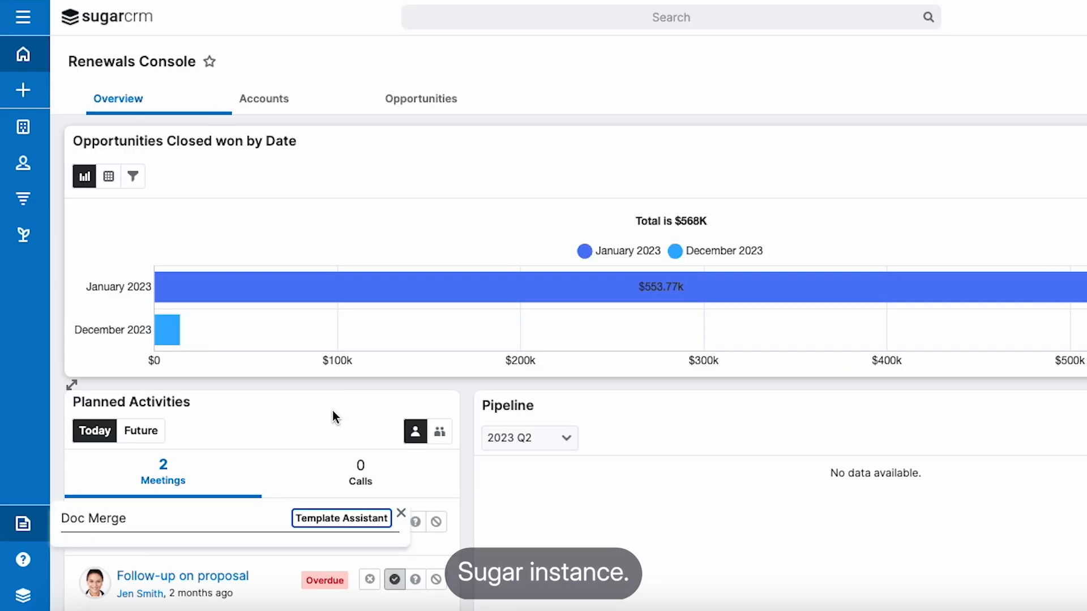
Step: Switch to SugarCRM, close the Doc Merge widget and open the Document Templates module
left_click(401, 513)
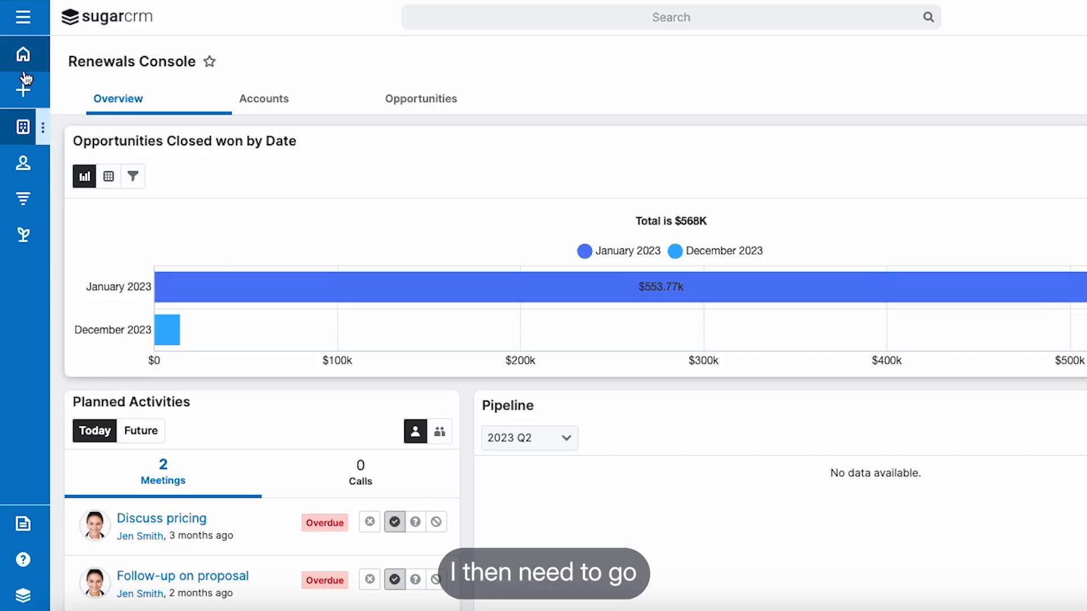
left_click(22, 18)
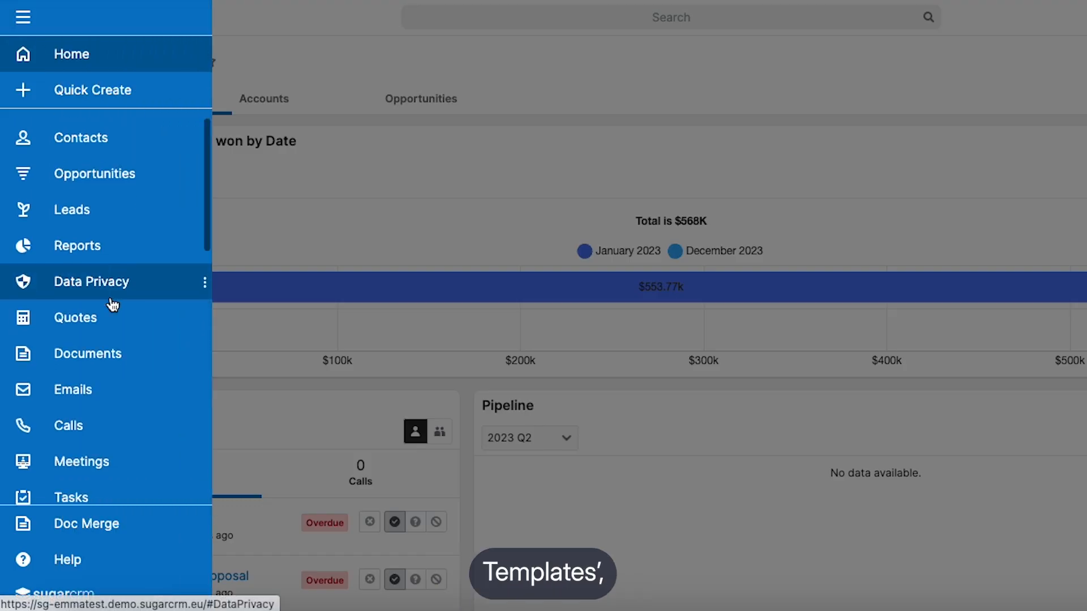
scroll(112, 305, "down", 10)
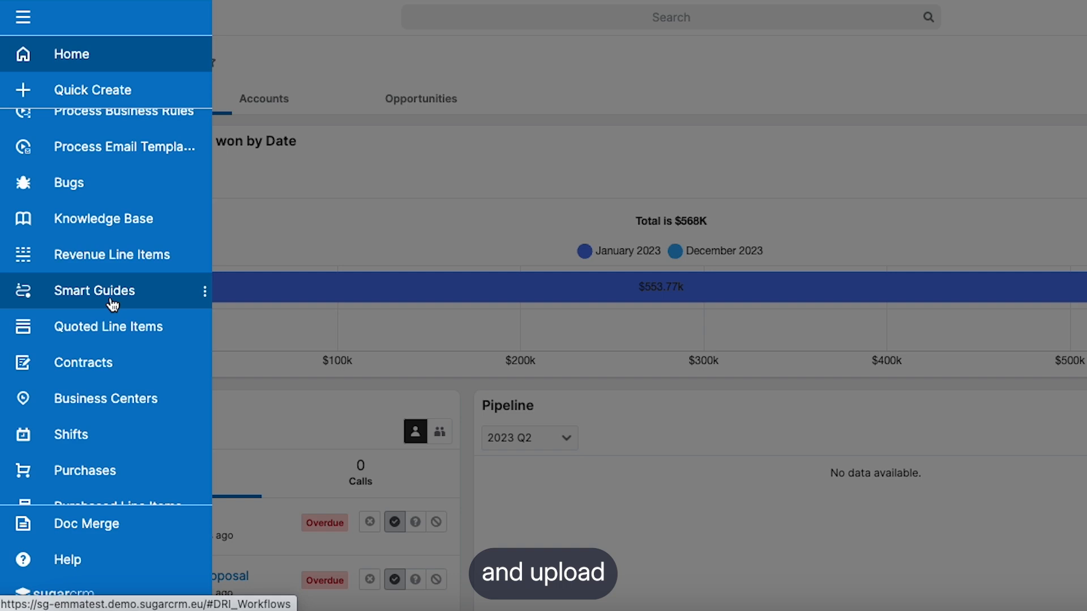
scroll(113, 305, "down", 3)
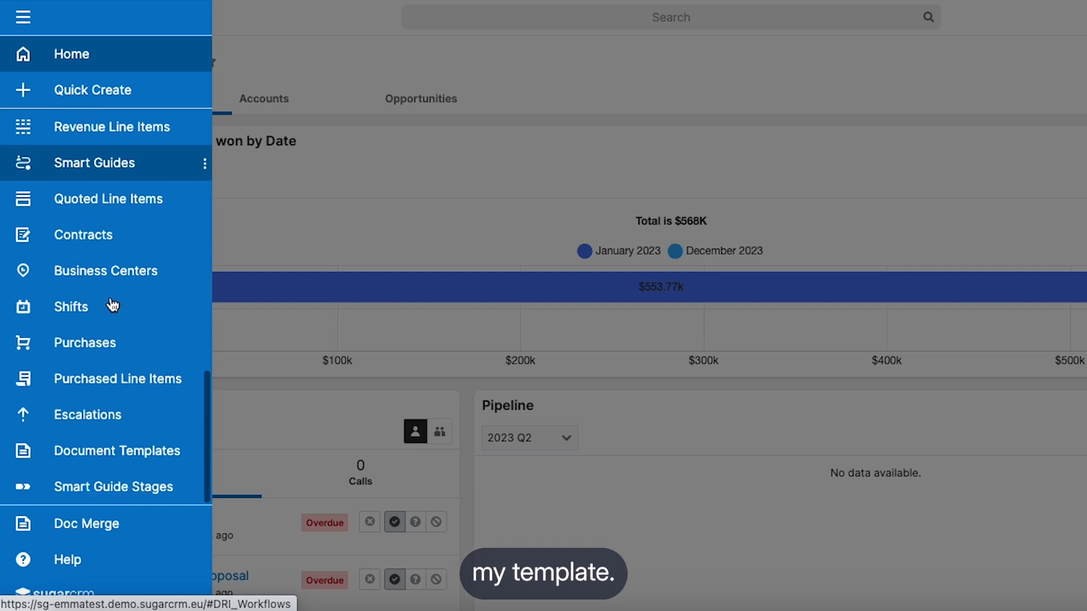
left_click(117, 452)
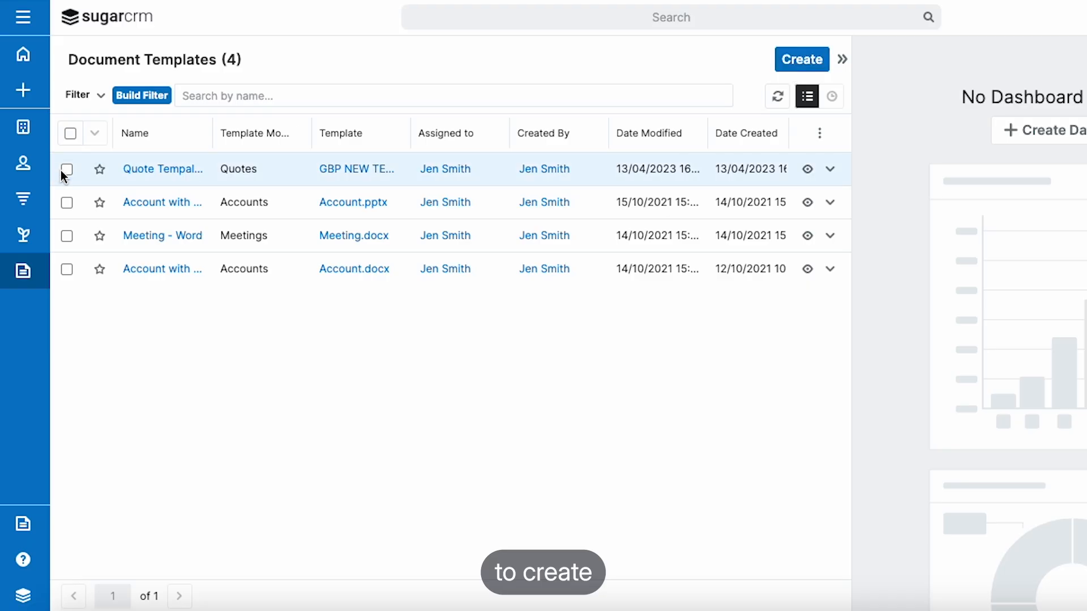
Step: Delete the existing document template that belongs to the Quotes module and dismiss the notification
left_click(95, 133)
left_click(128, 222)
left_click(813, 110)
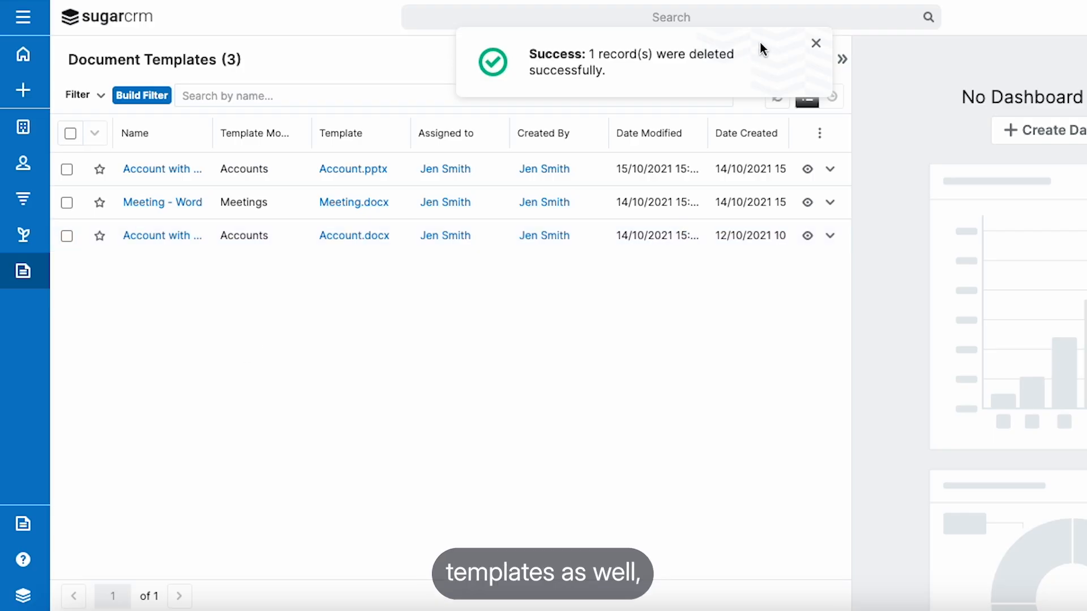
left_click(817, 44)
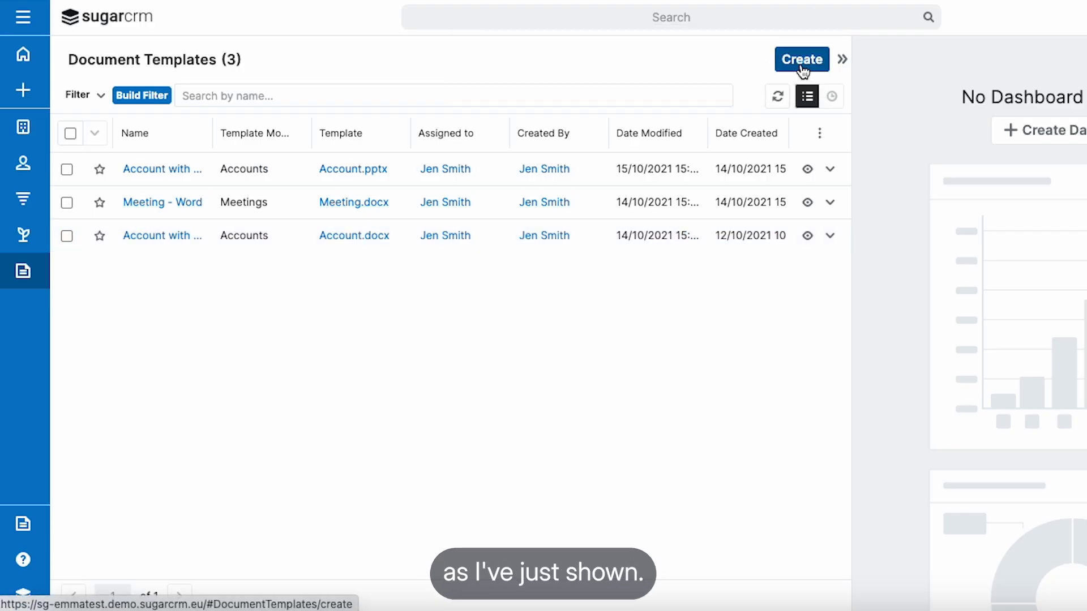
Step: Create a document template named "Quotes Test Template" and attach GBP NEW TEMPLATE (1).docx from Downloads
left_click(802, 61)
type("Quotes Test Template")
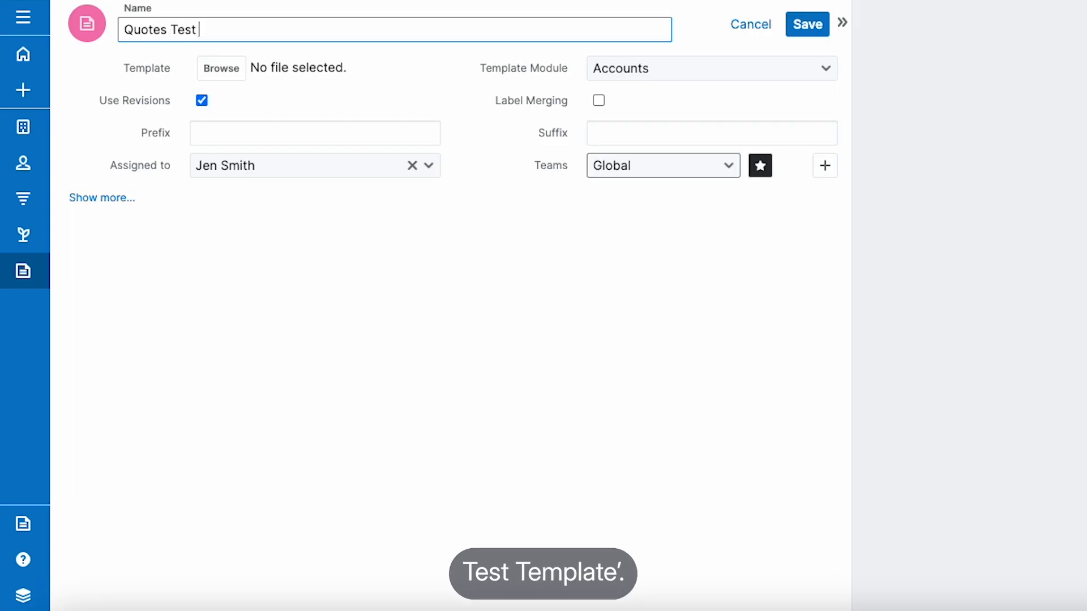
left_click(211, 67)
left_click(518, 63)
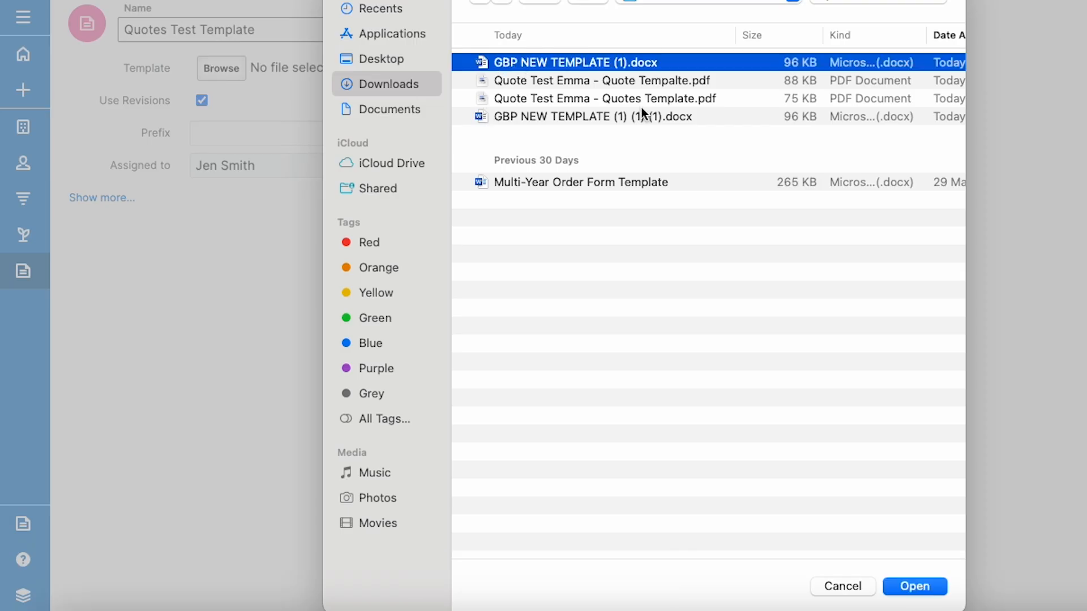
left_click(906, 588)
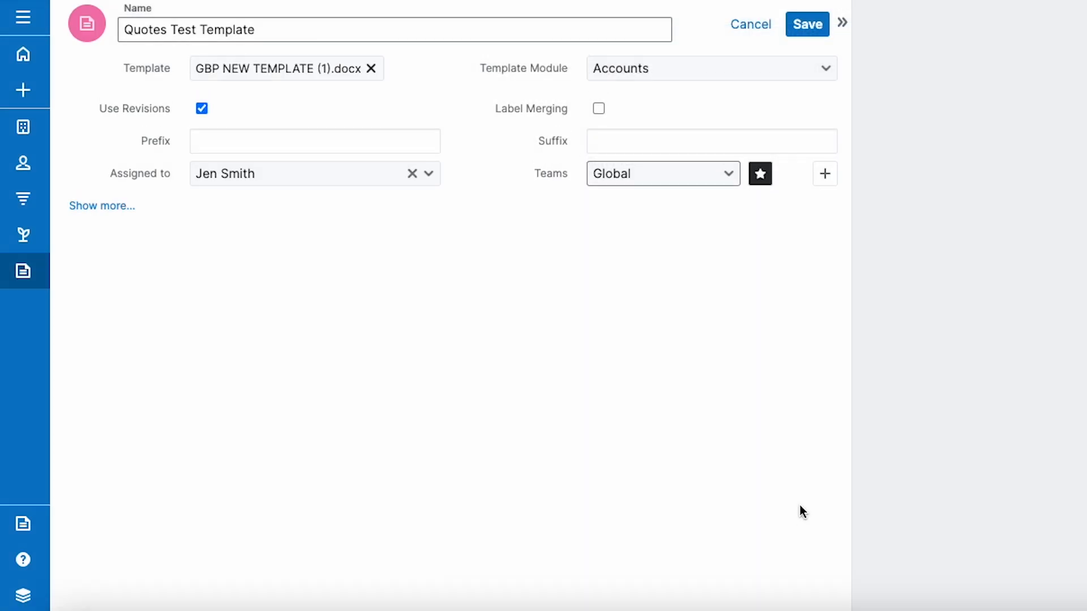
Step: Set the template module to Quotes and save the new document template
left_click(615, 76)
scroll(643, 260, "down", 5)
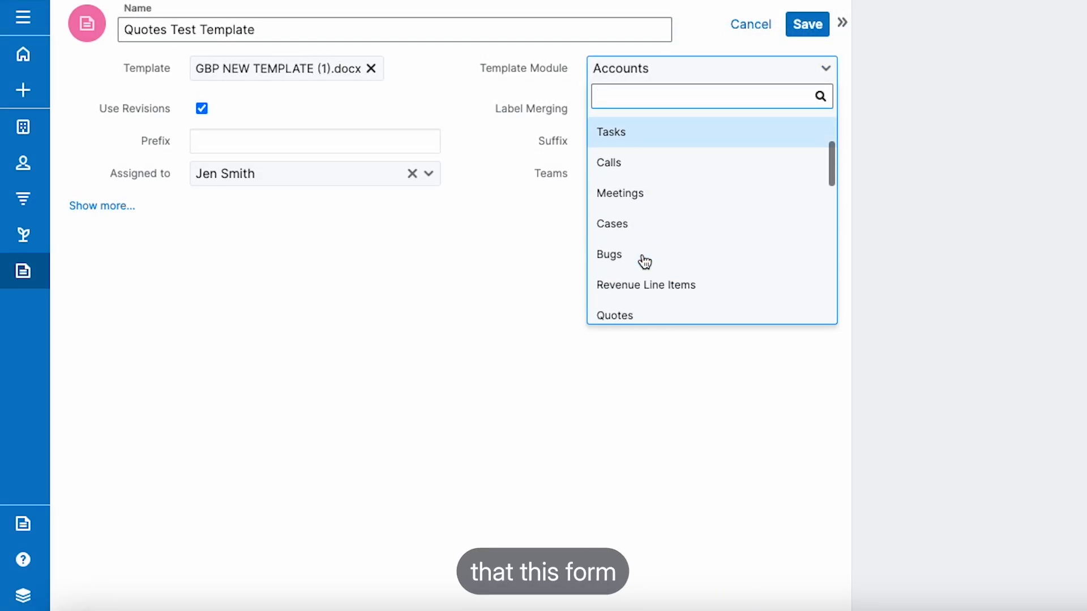
left_click(622, 200)
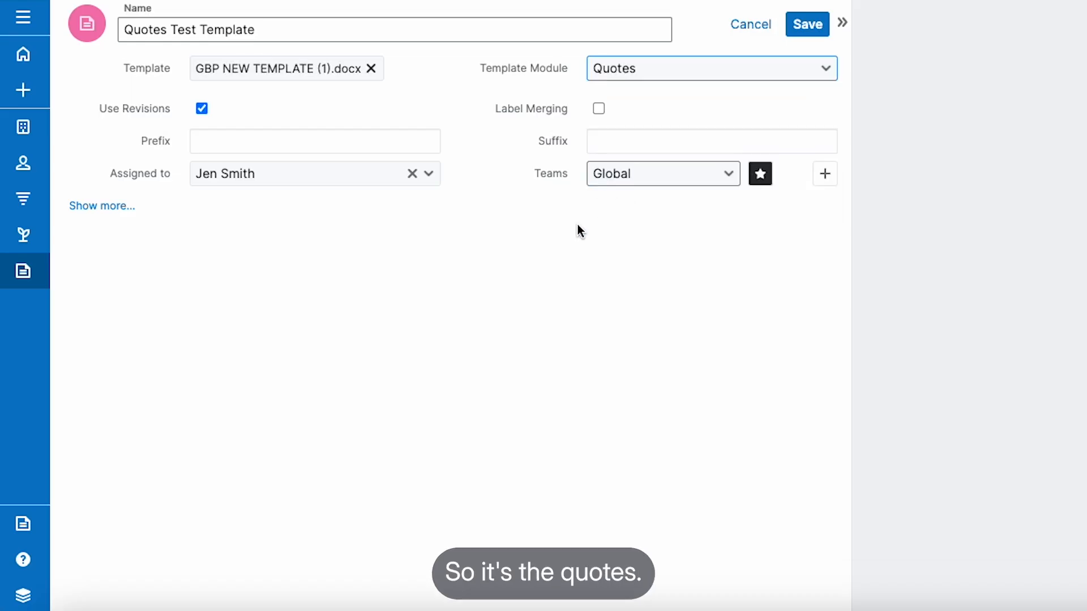
left_click(804, 25)
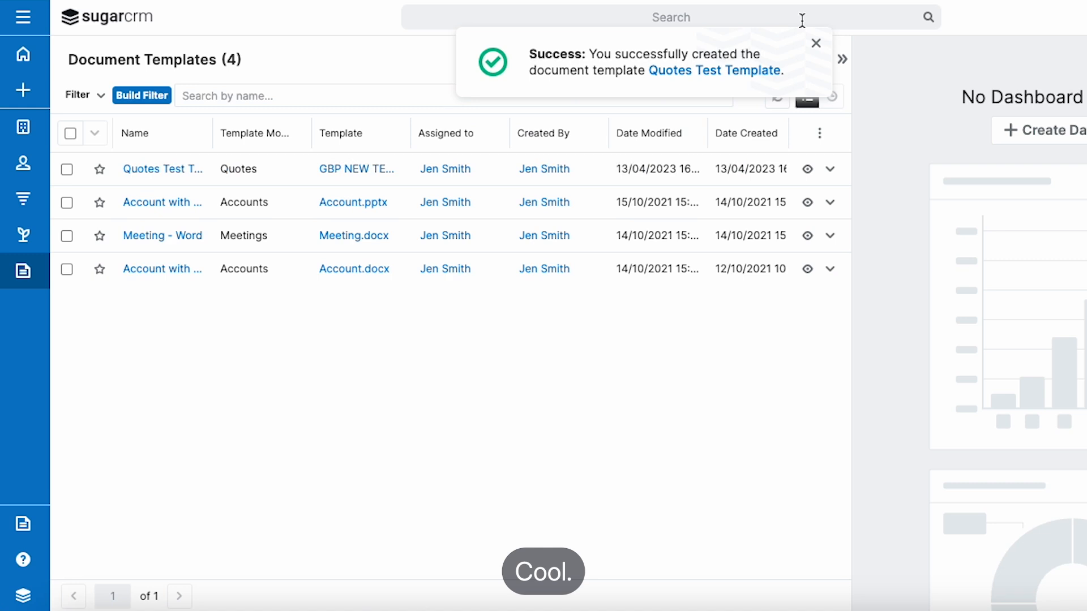
Step: Open the Nimble Technologies Inc - $6979 opportunity, select all its revenue line items and show the bulk actions containing Generate Quote
left_click(23, 205)
left_click(134, 168)
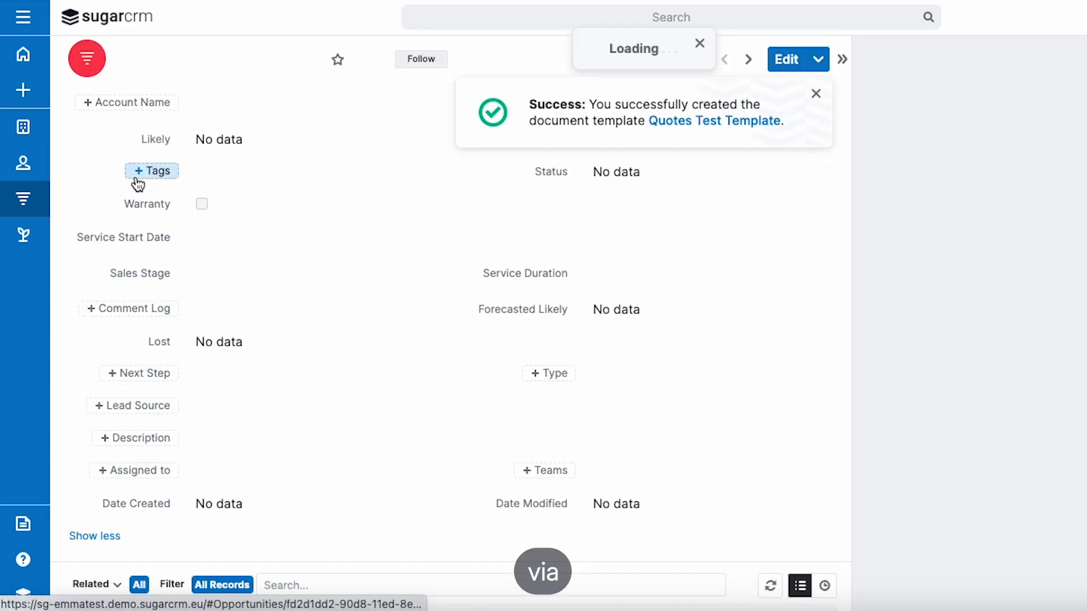
scroll(317, 339, "down", 12)
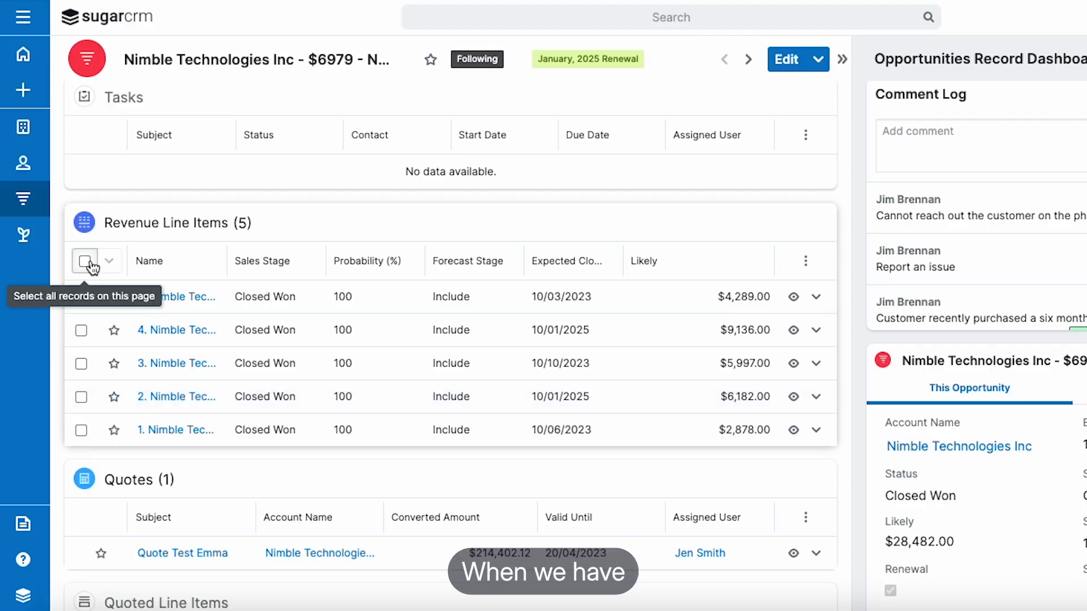
scroll(307, 381, "down", 1)
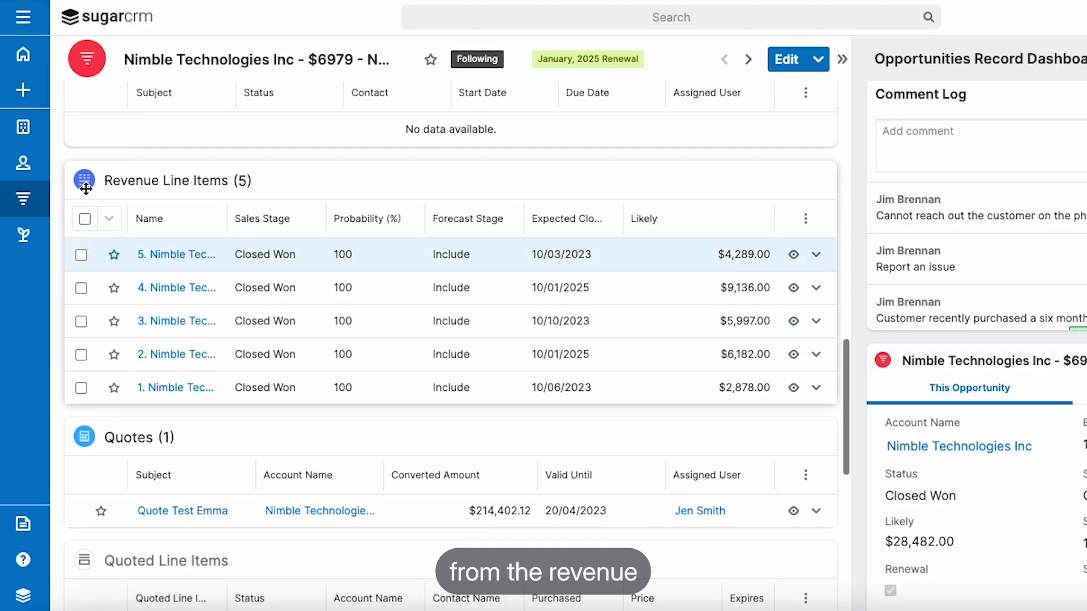
left_click(84, 219)
left_click(109, 219)
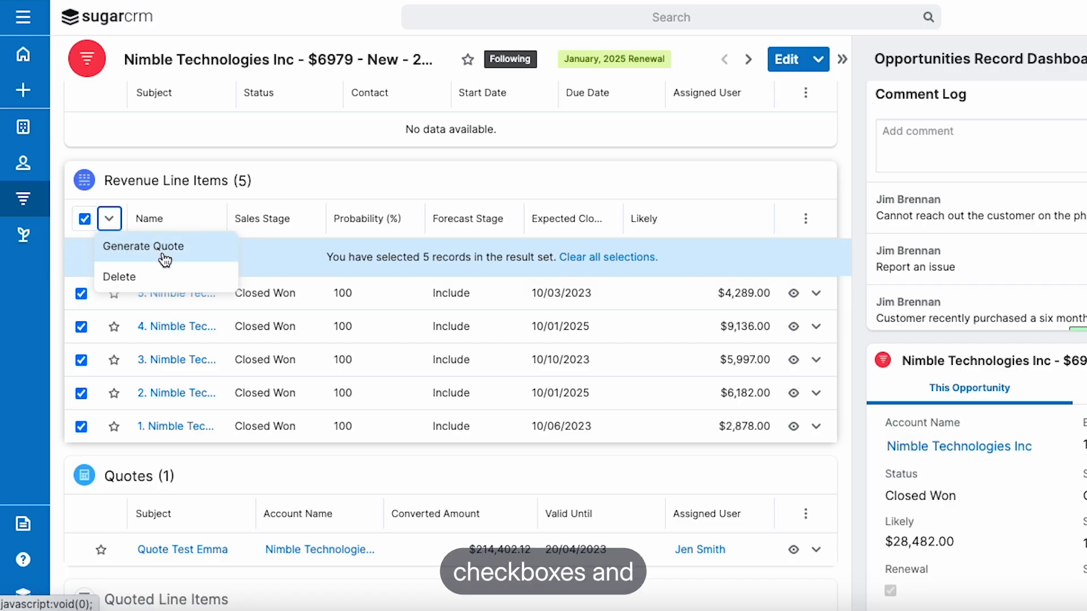
Step: Open the opportunity's existing quote and review its business card, billing details, additional fields and quoted line items
left_click(182, 549)
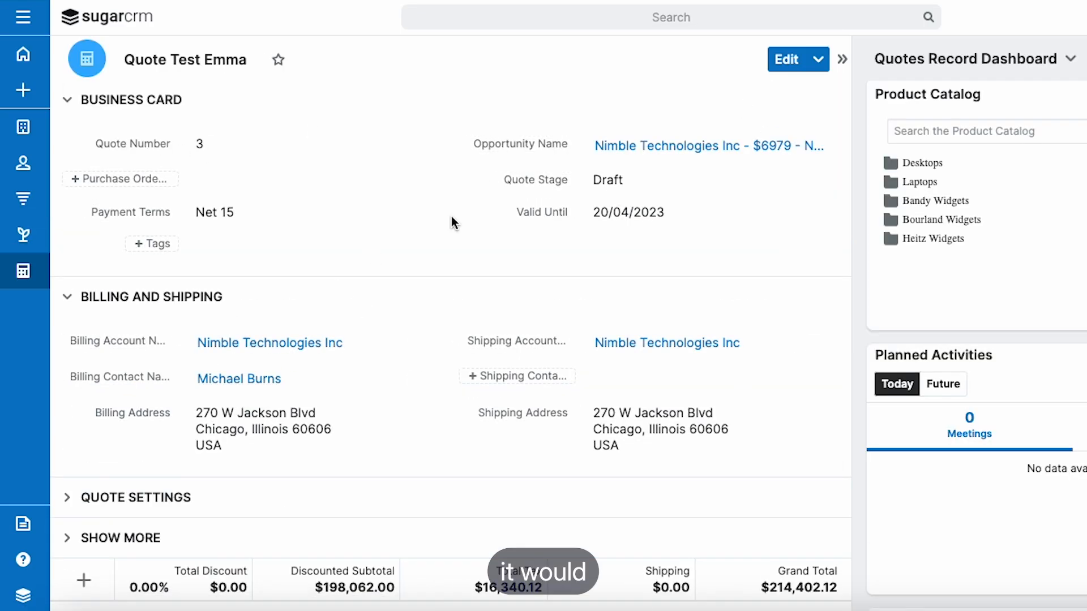
scroll(512, 230, "down", 8)
scroll(578, 226, "up", 5)
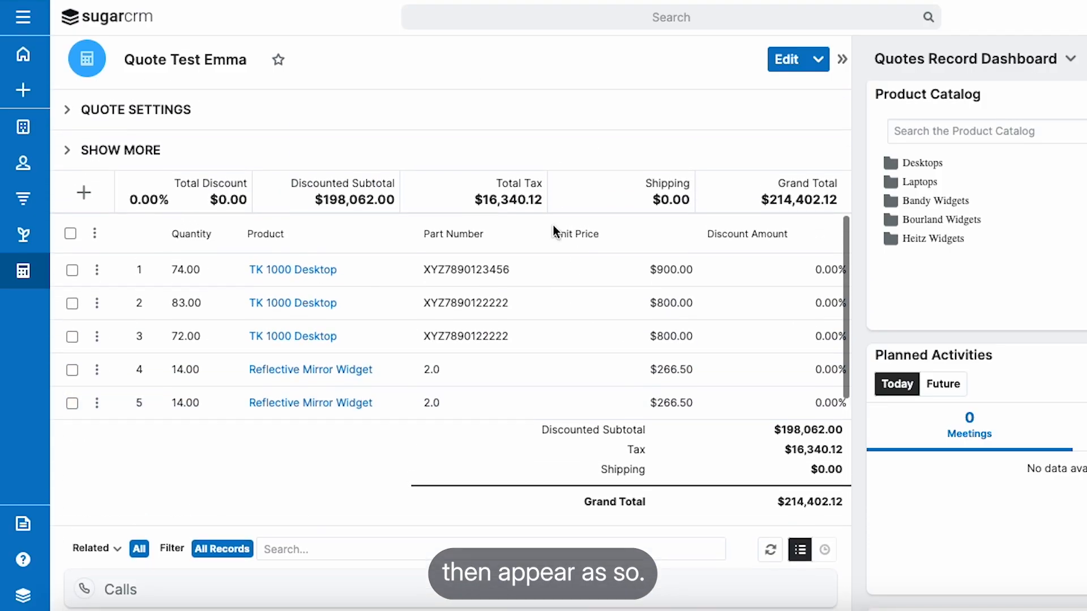
scroll(221, 192, "up", 4)
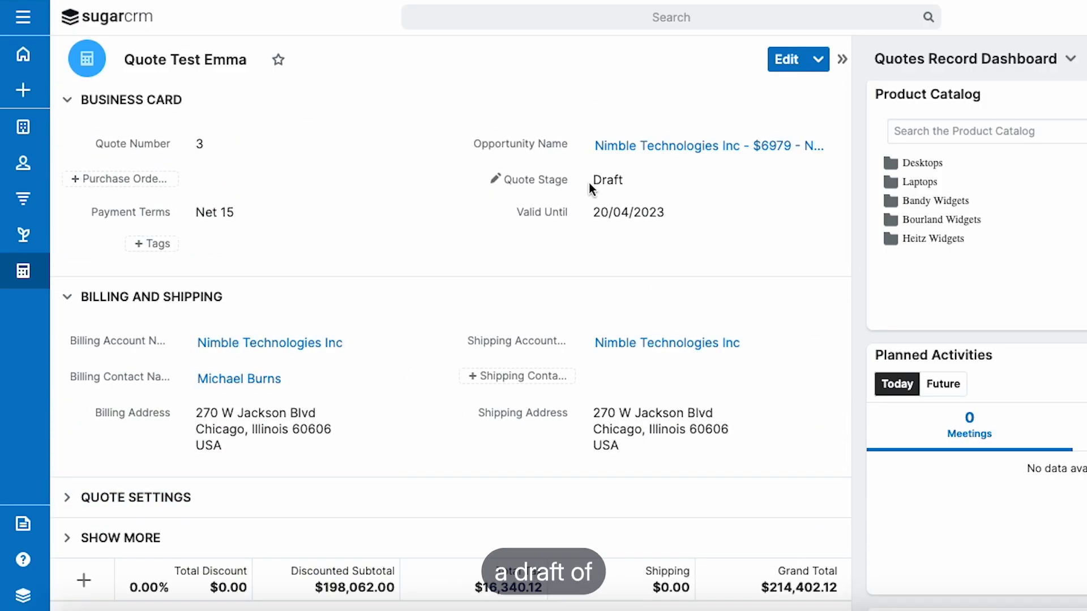
scroll(293, 255, "down", 2)
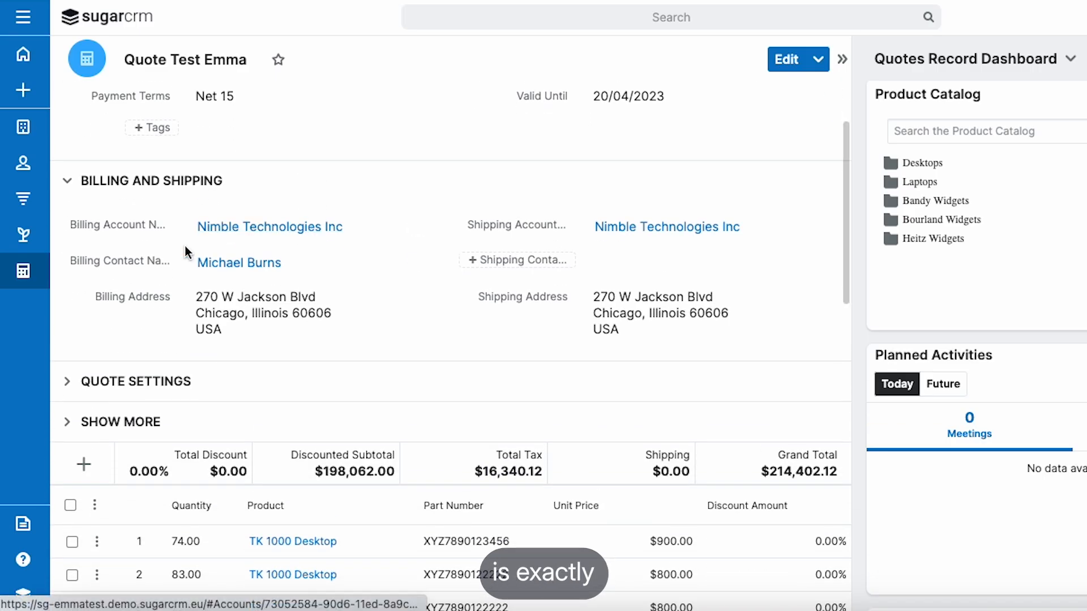
left_click(144, 420)
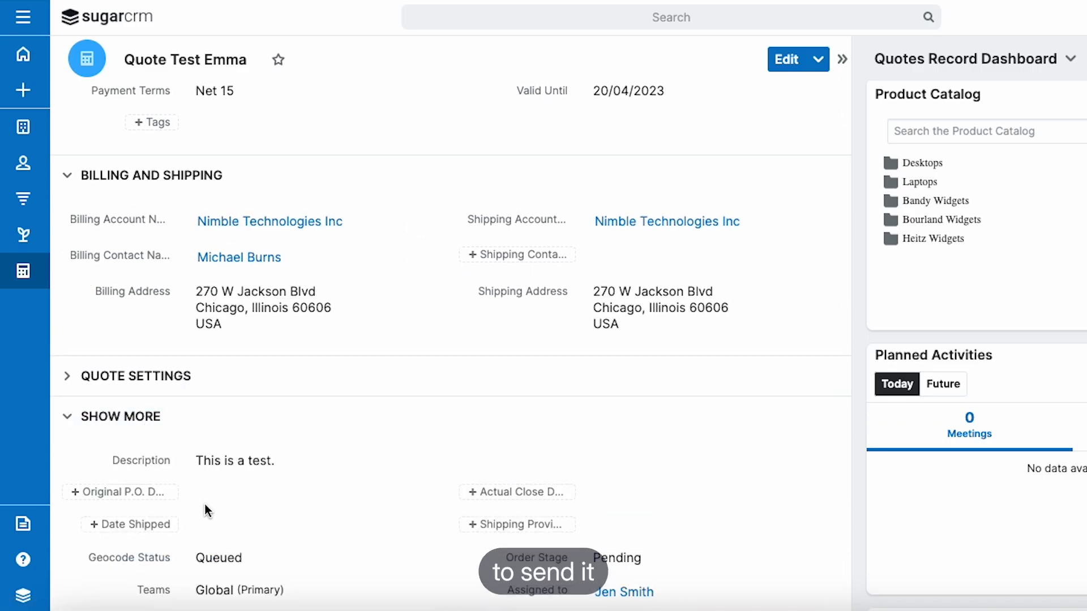
scroll(208, 498, "down", 1)
left_click(148, 407)
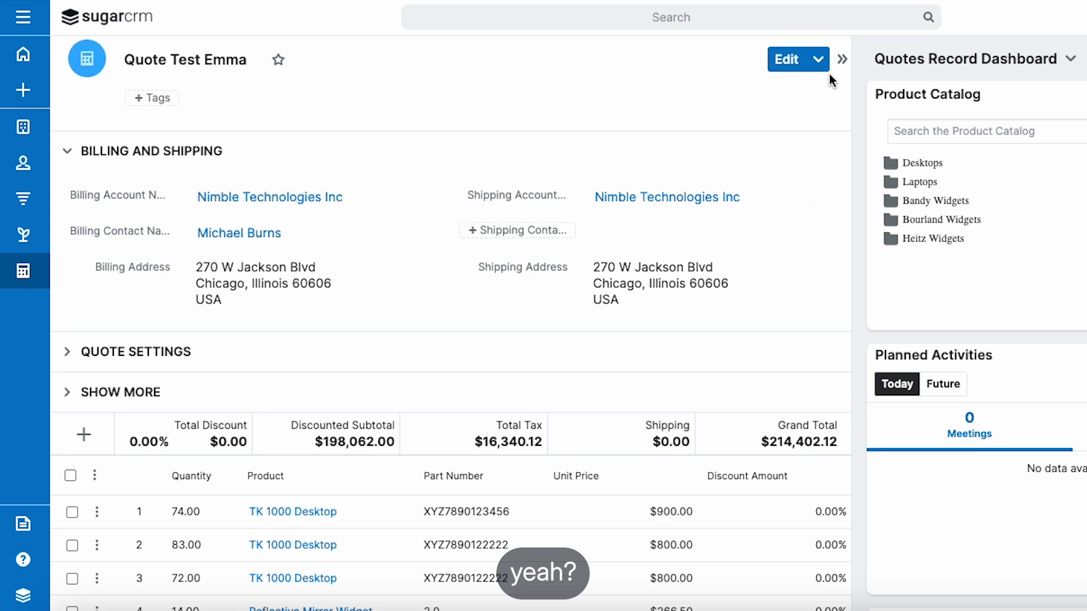
scroll(509, 238, "down", 1)
scroll(524, 249, "up", 3)
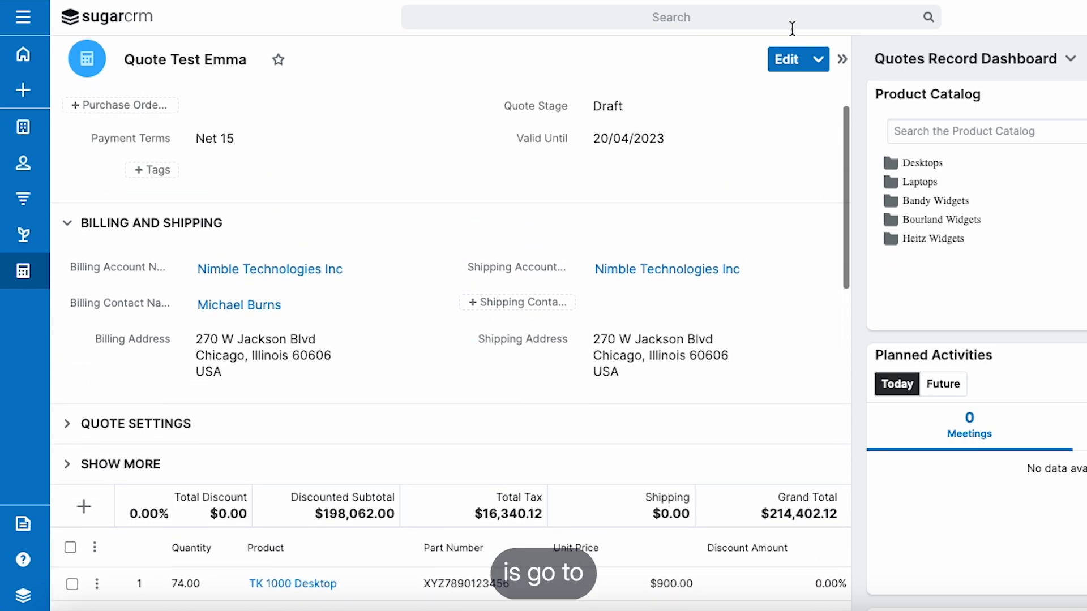
Step: Run Doc Merge to PDF on the quote with Quotes Test Template, and download and open the resulting PDF
left_click(819, 60)
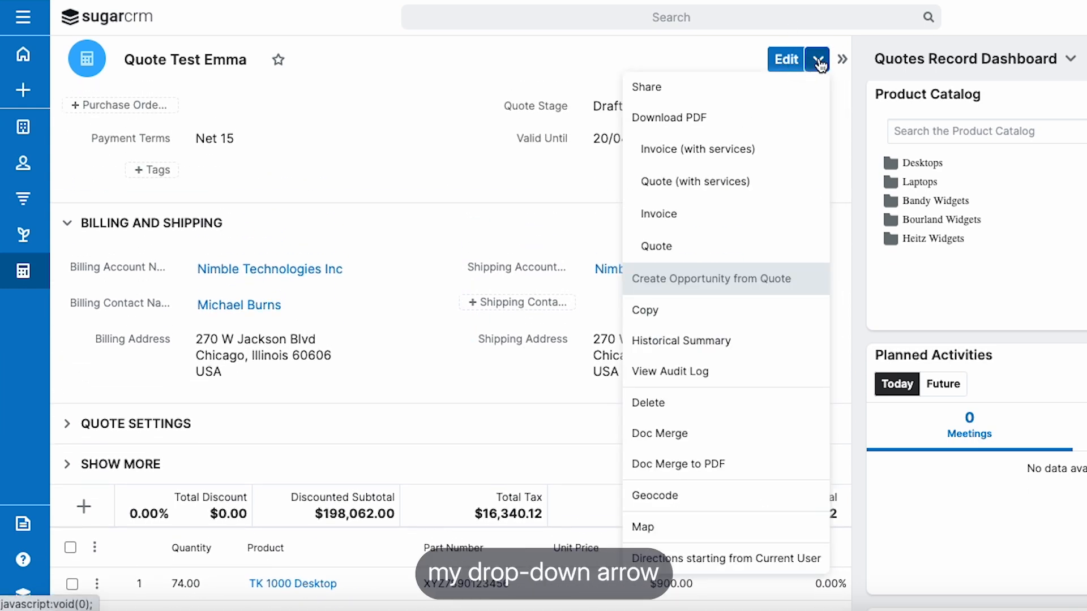
left_click(724, 465)
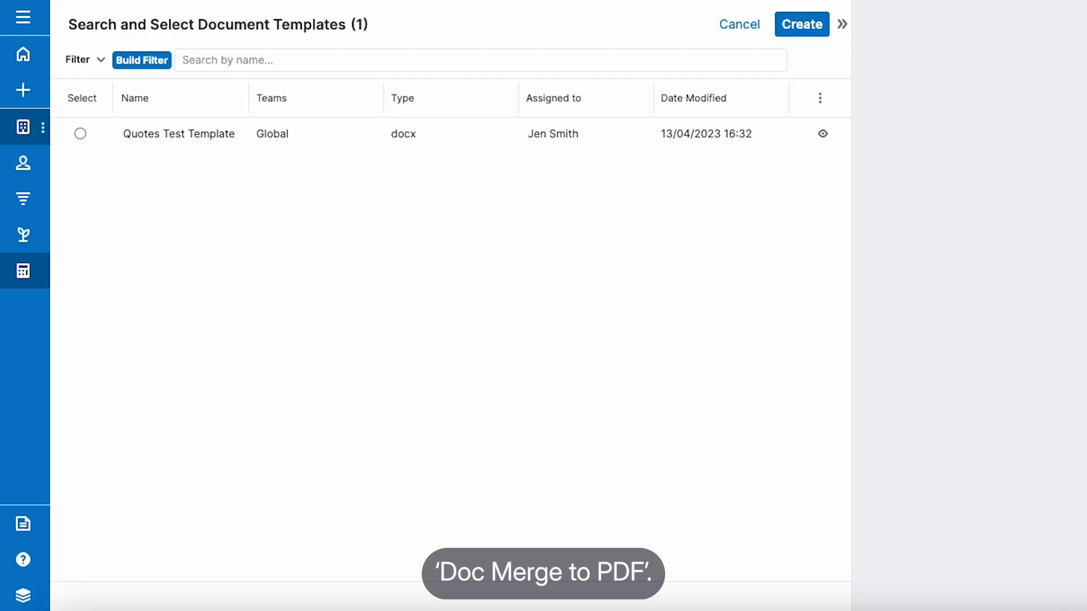
left_click(78, 135)
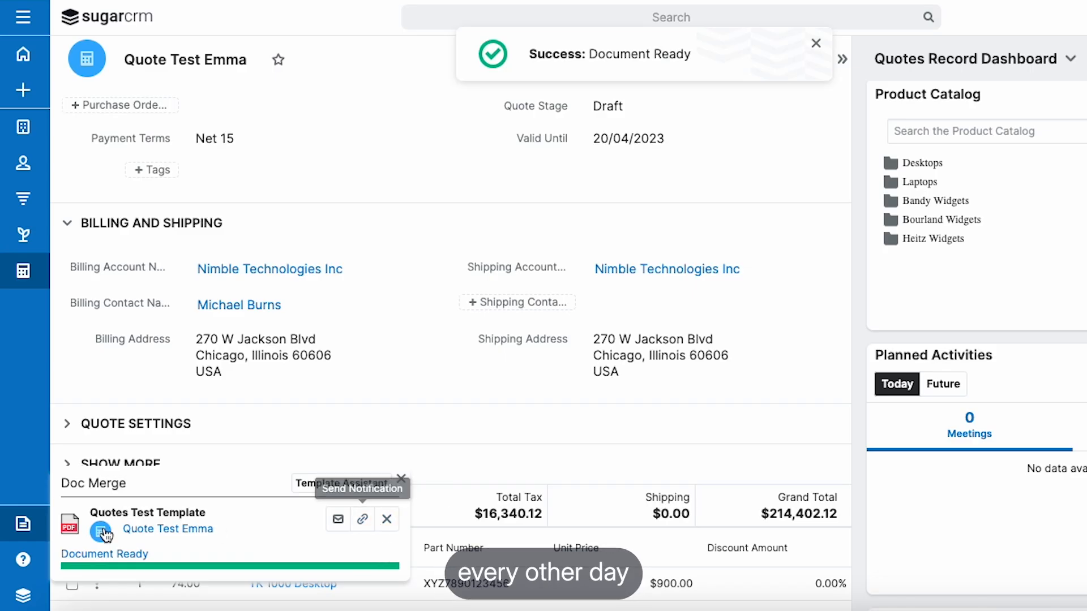
left_click(77, 530)
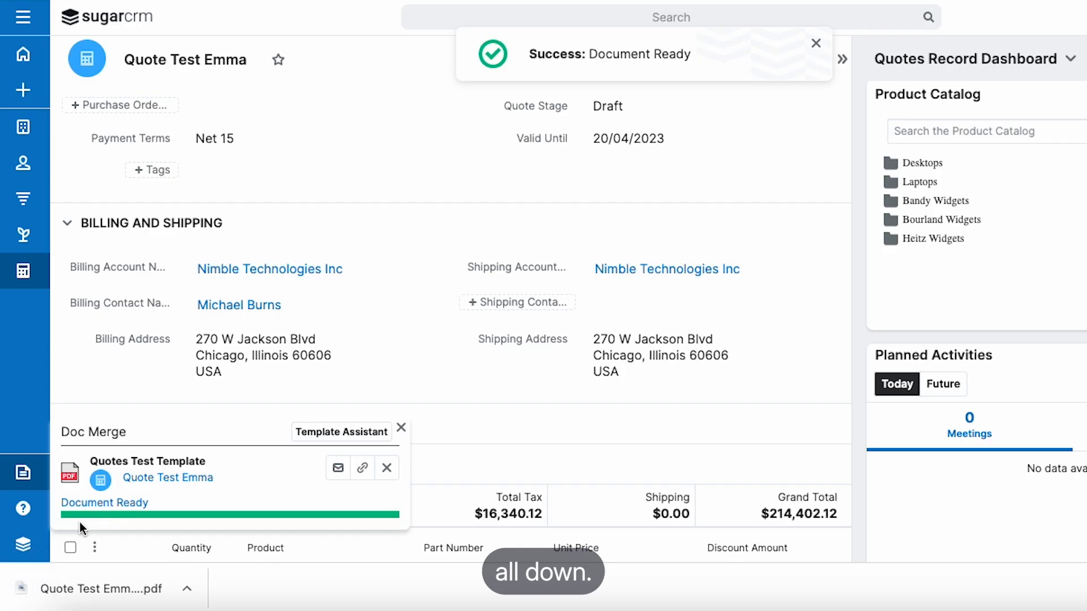
left_click(80, 591)
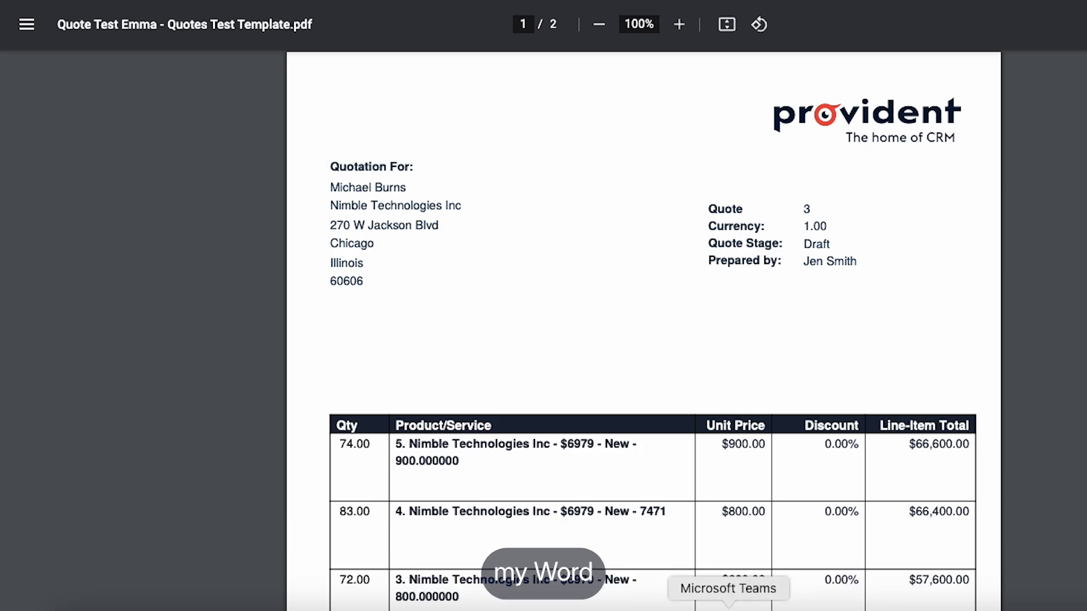
Step: Switch to the Word template and compare its tags with the generated PDF's billing details, line items, totals, payment terms and acceptance section
left_click(785, 609)
scroll(253, 300, "down", 10)
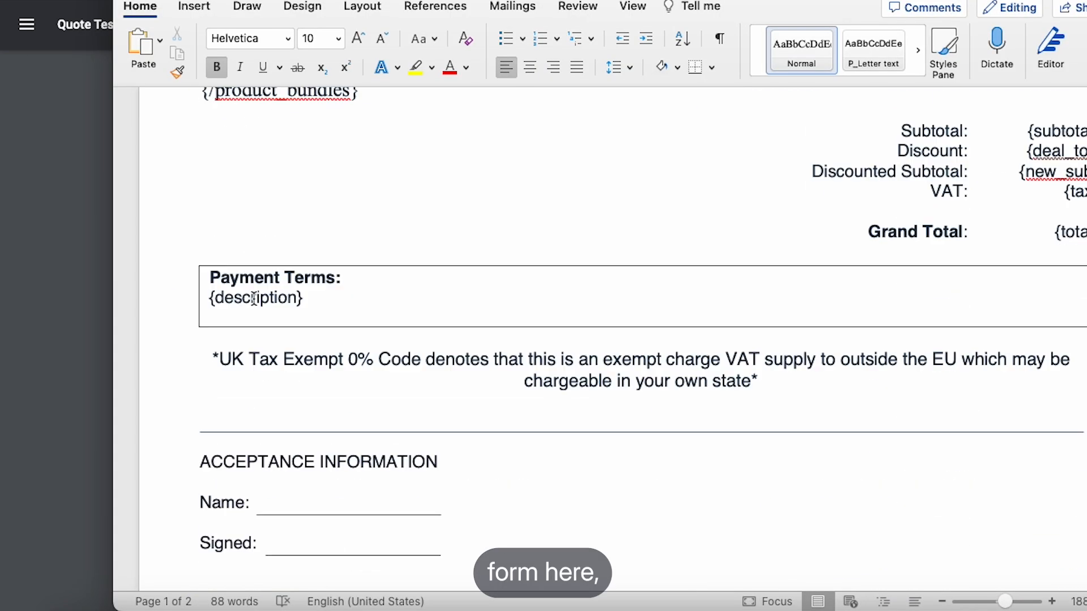
scroll(257, 294, "up", 6)
key("super+m")
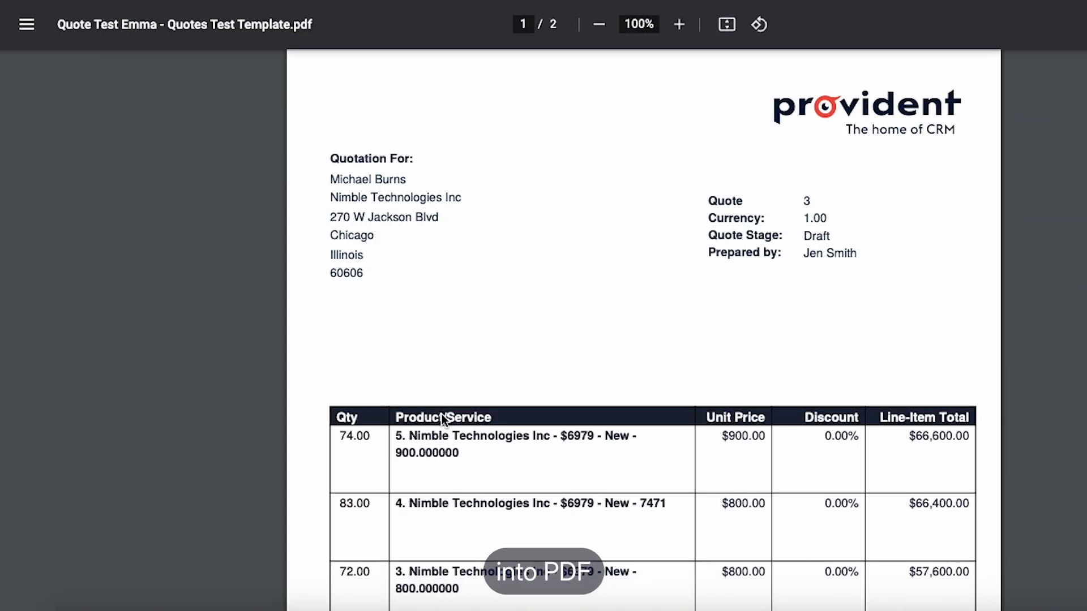
left_click(336, 187)
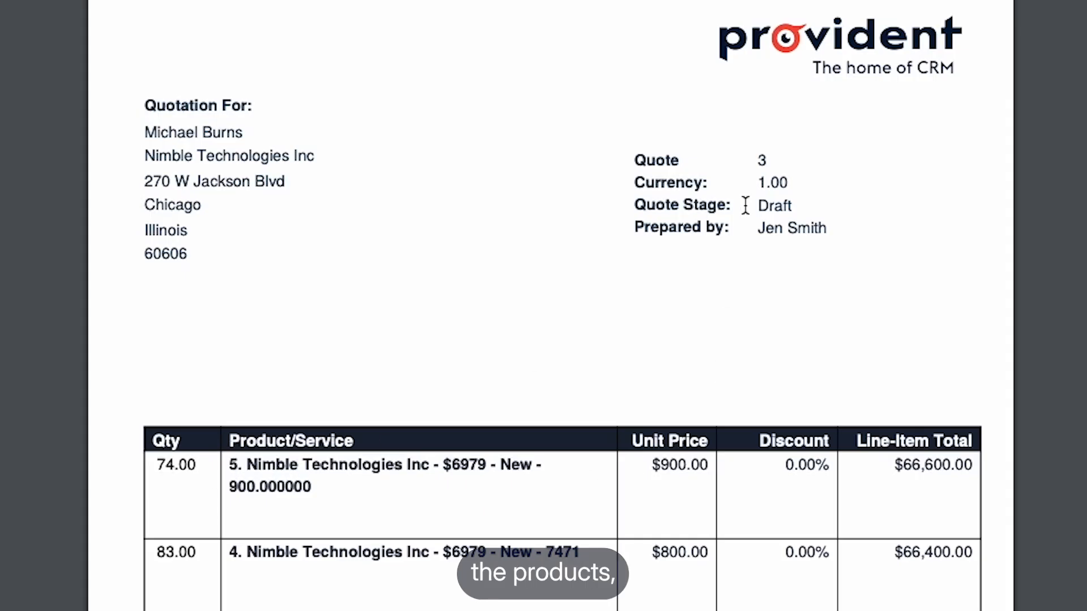
scroll(748, 205, "down", 5)
scroll(747, 206, "down", 15)
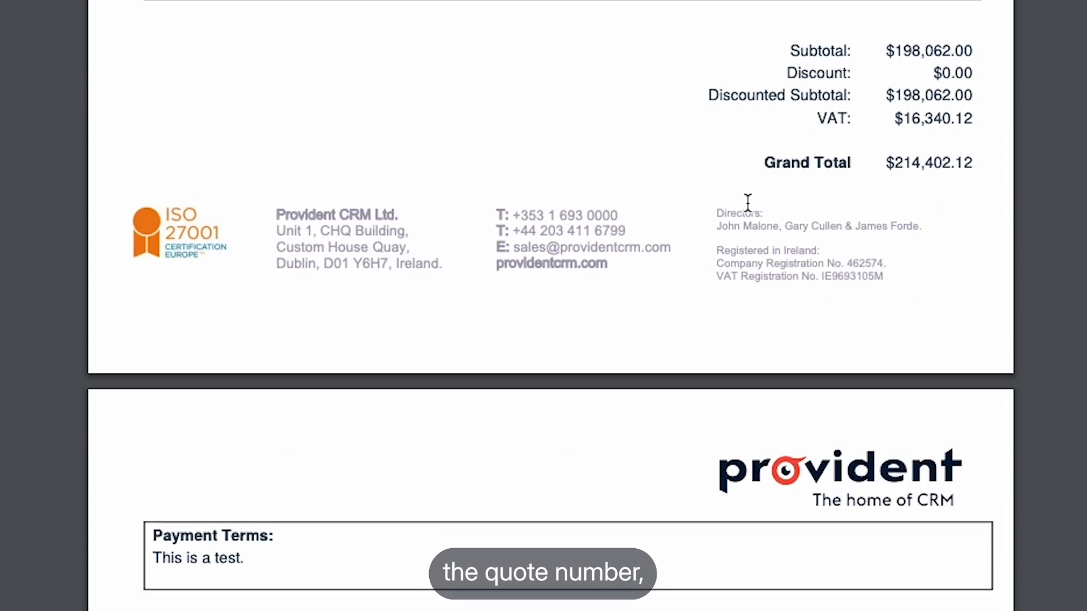
left_click_drag(154, 501, 214, 501)
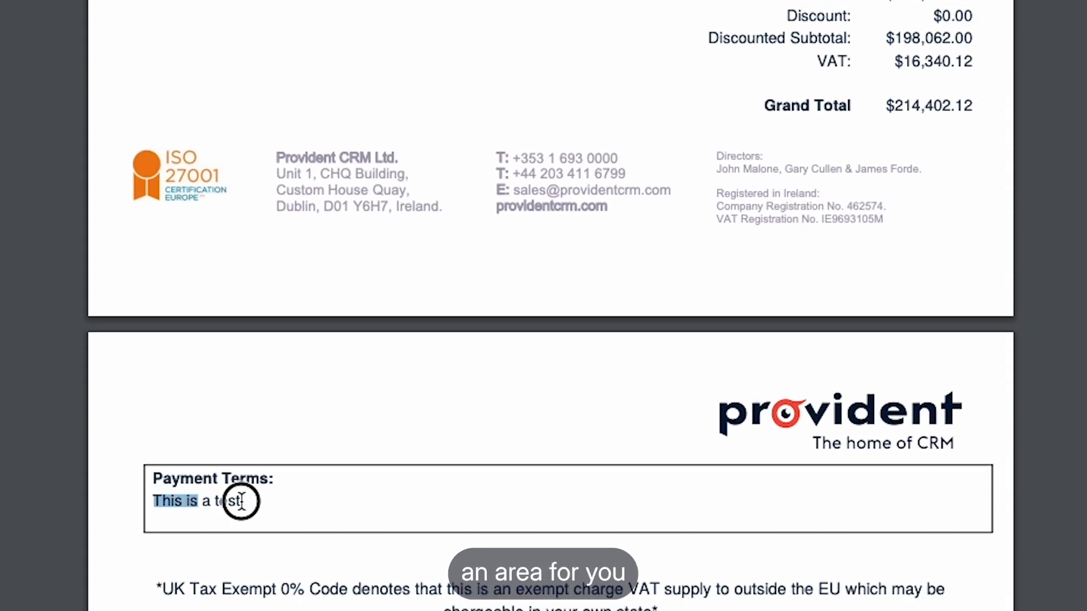
scroll(317, 527, "down", 20)
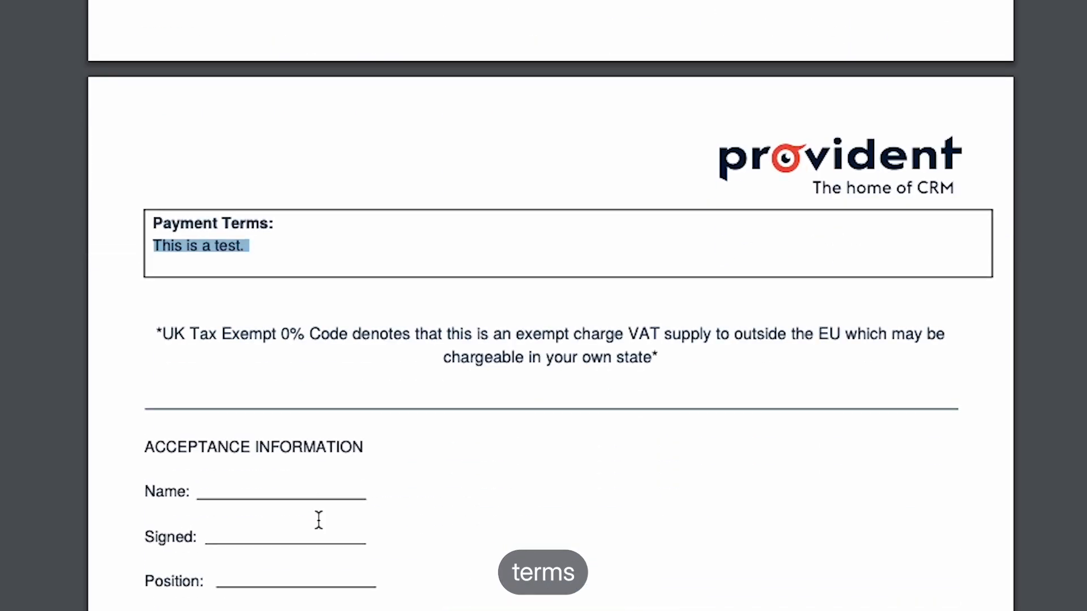
scroll(337, 510, "up", 20)
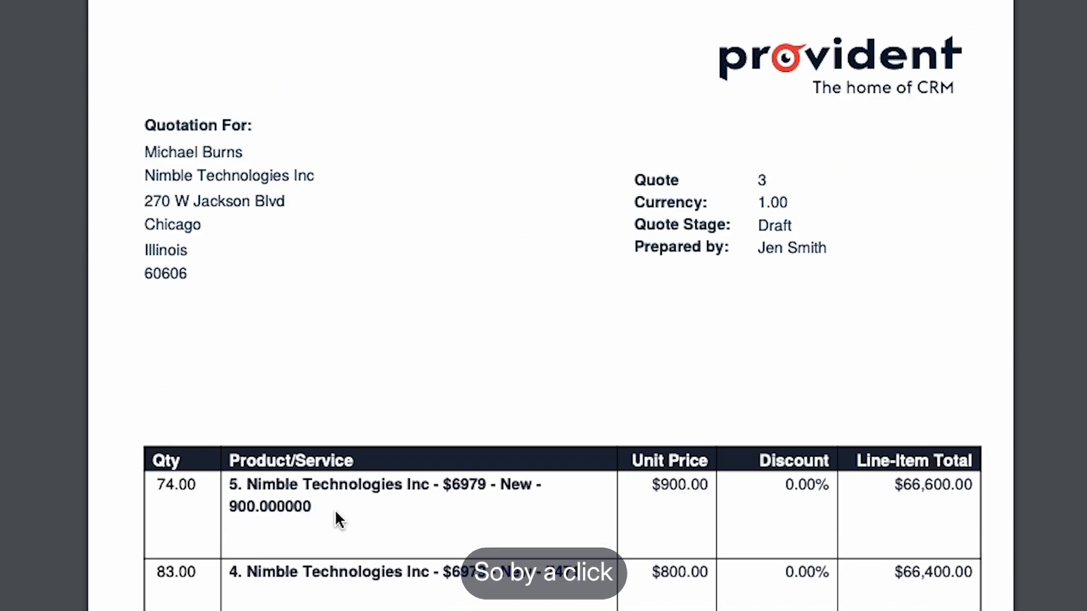